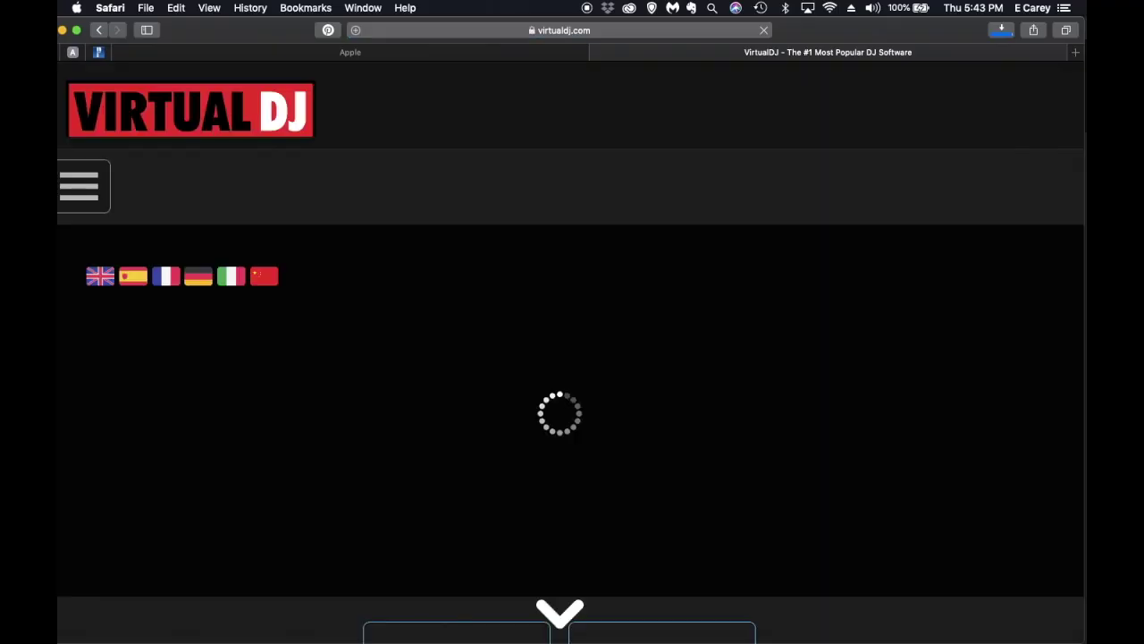
- Start downloading VirtualDJ 2021 b5920 for Mac from the virtualdj.com download page, then switch apps
scroll(587, 279, "down", 4)
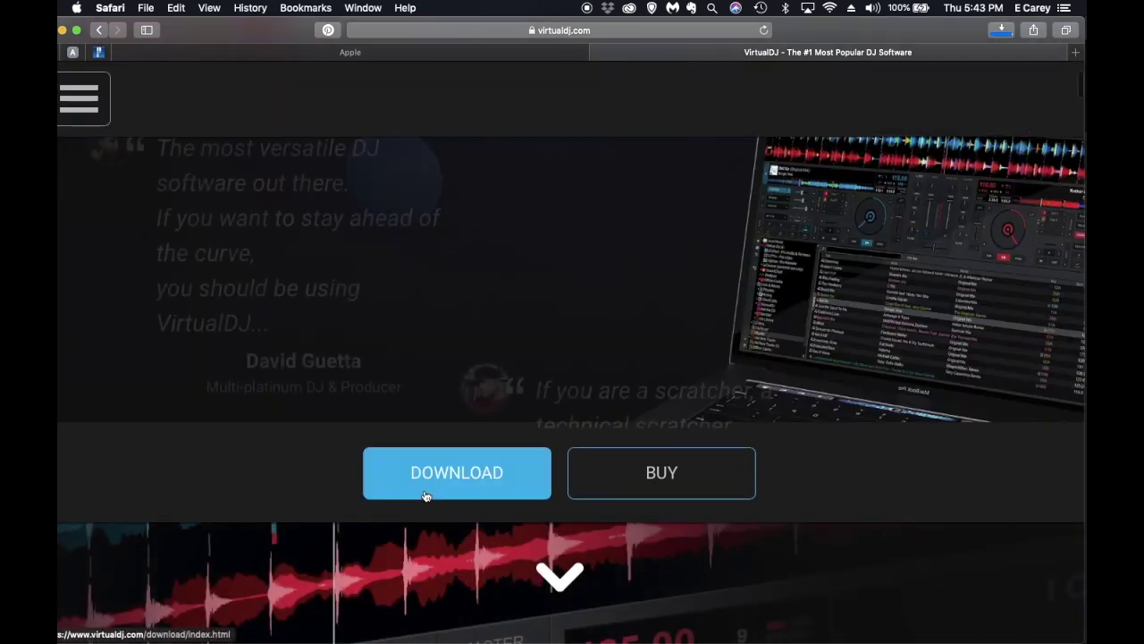
left_click(426, 494)
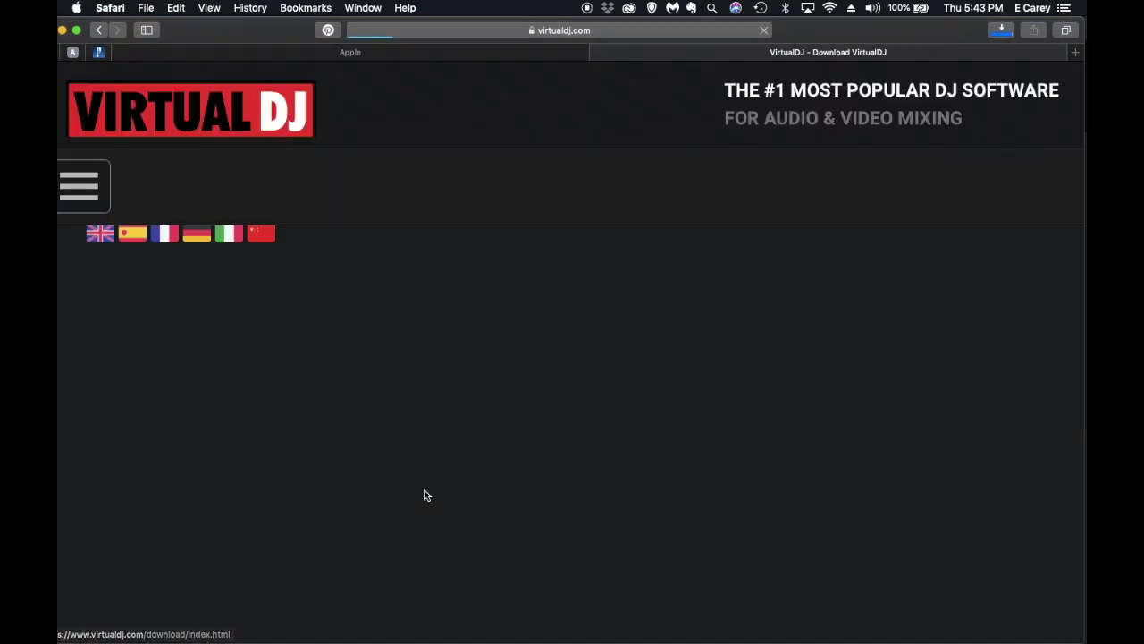
scroll(427, 495, "down", 2)
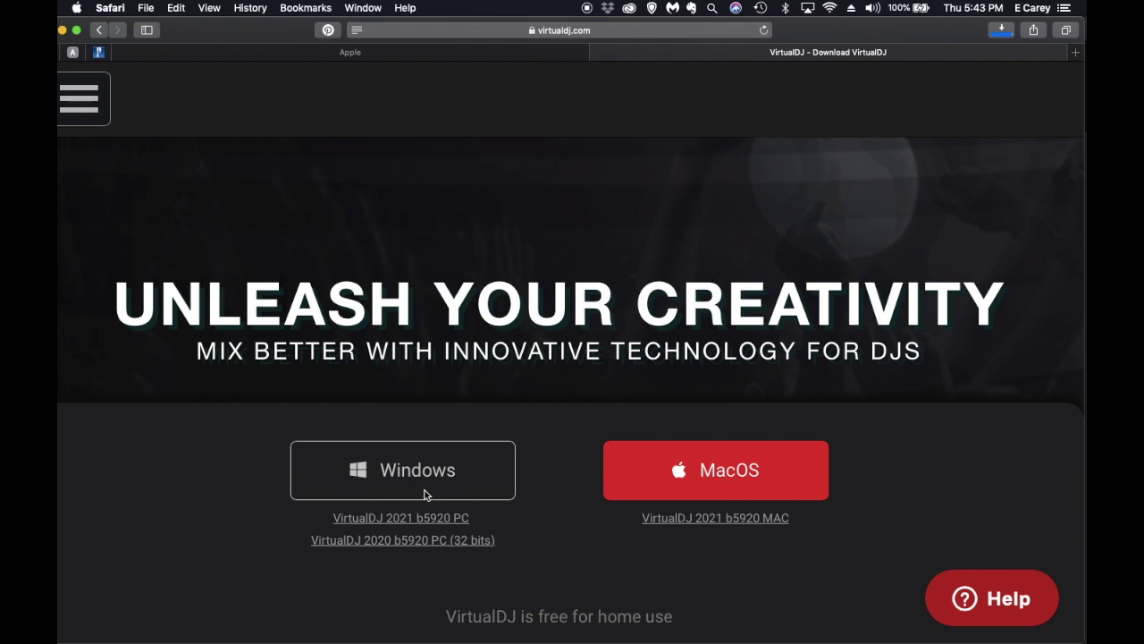
left_click(697, 520)
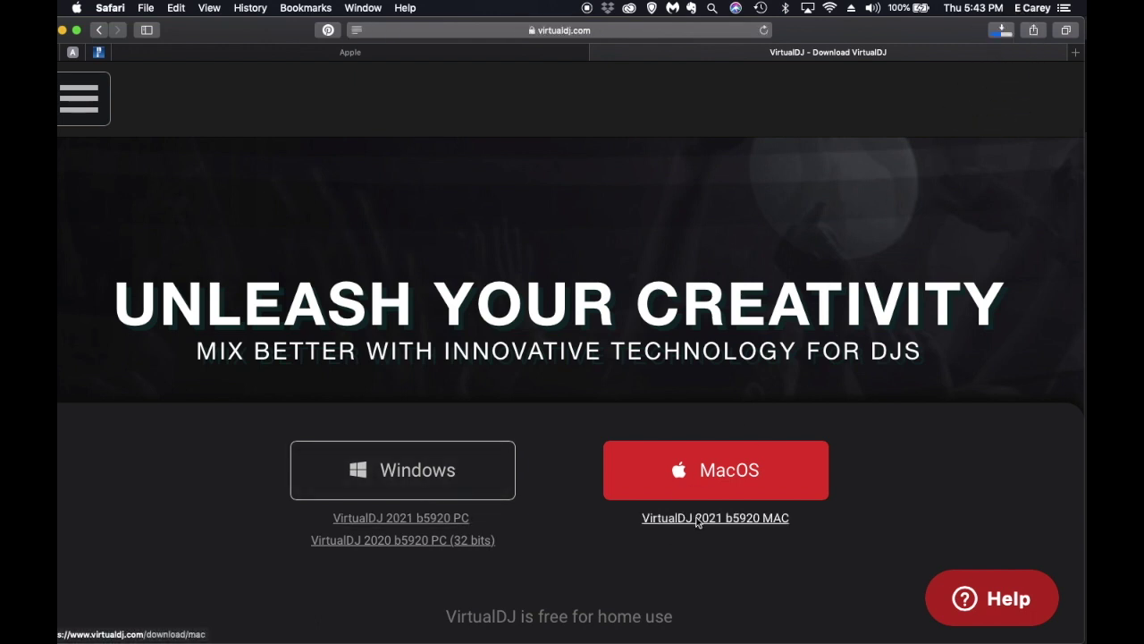
key("ctrl+super+Escape")
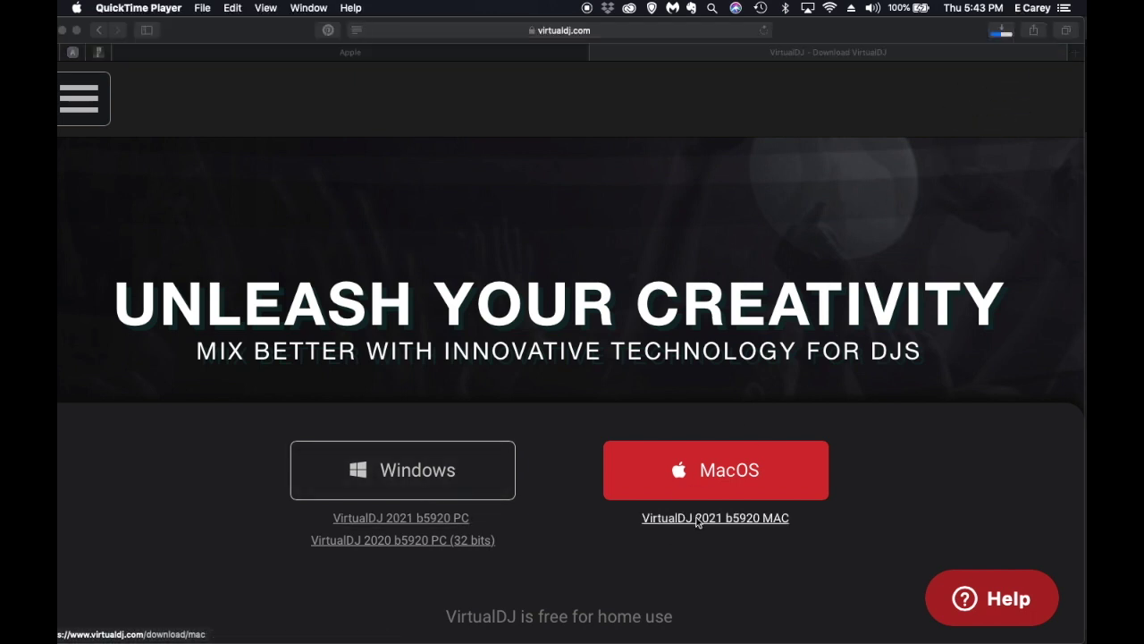
key("super+Tab")
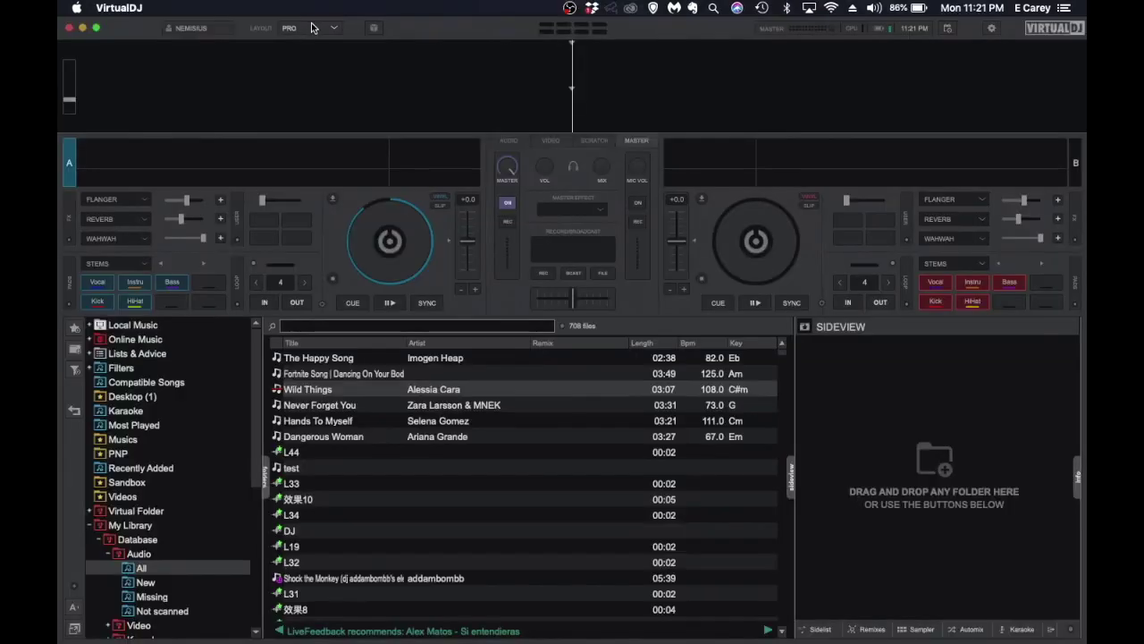
- Show the mixer's AUDIO knobs and keep the advanced EQ mode on EZRemix after trying Disabled
left_click(311, 28)
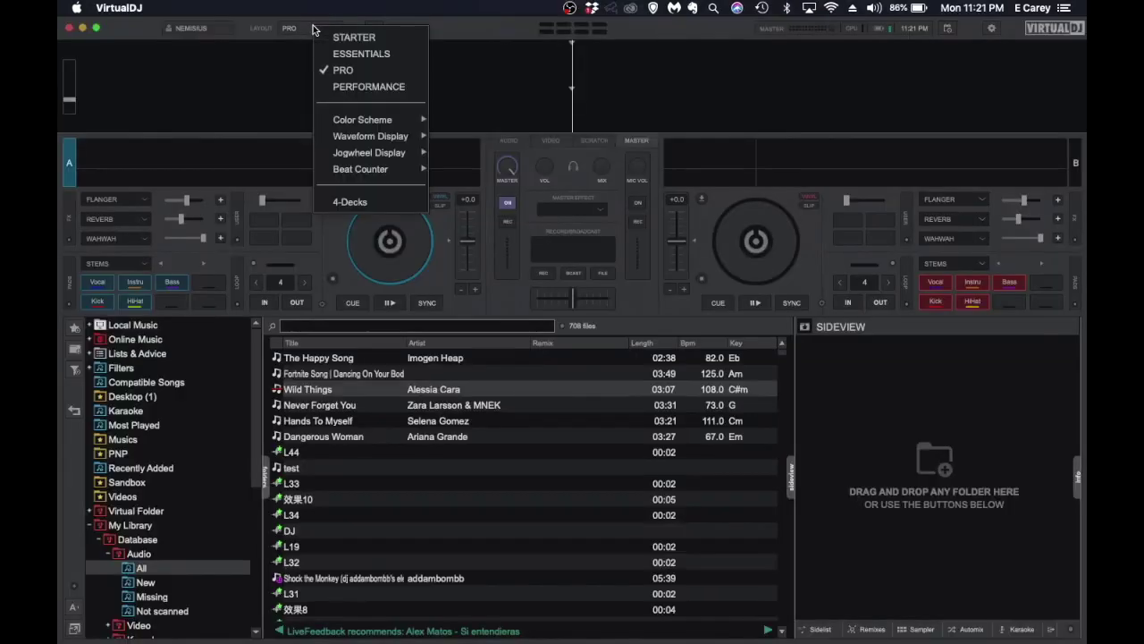
left_click(339, 67)
left_click(506, 141)
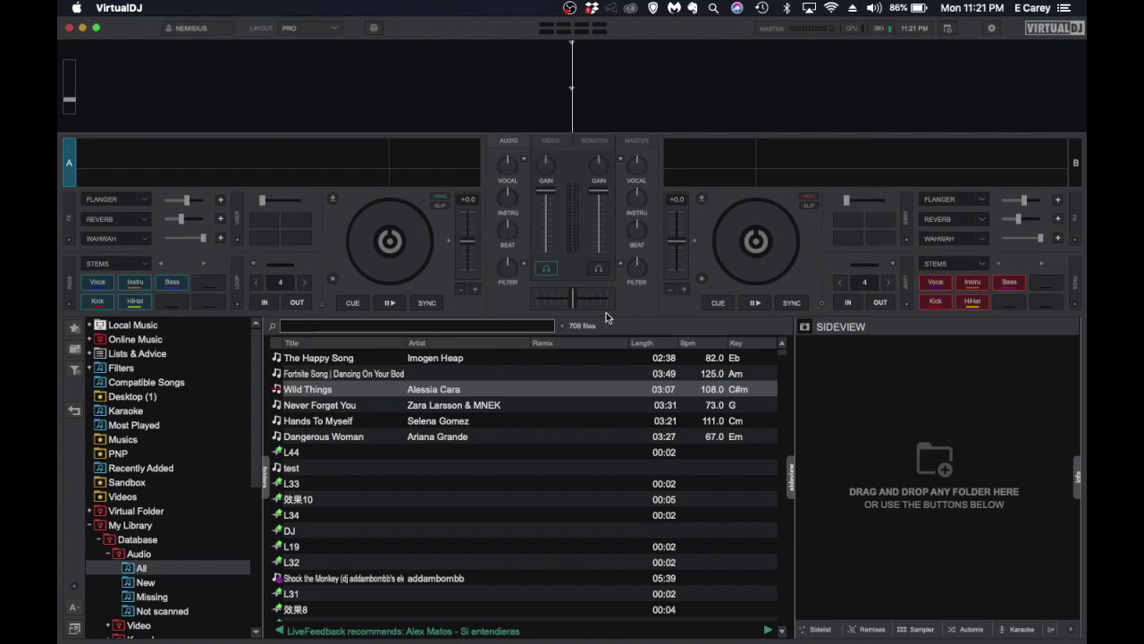
left_click(527, 164)
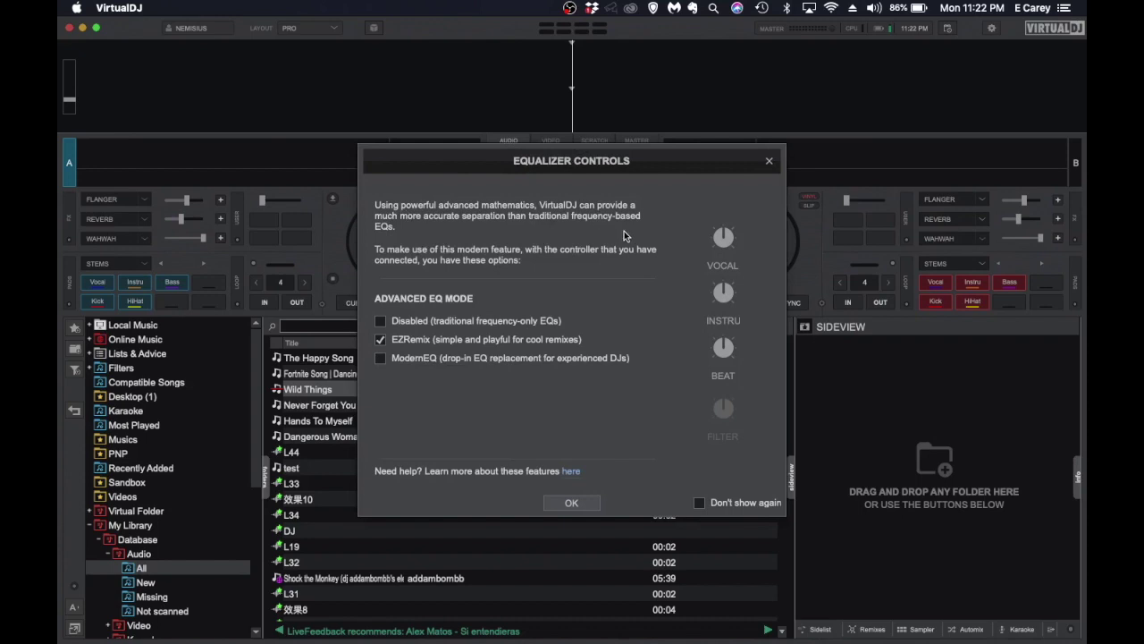
left_click(381, 321)
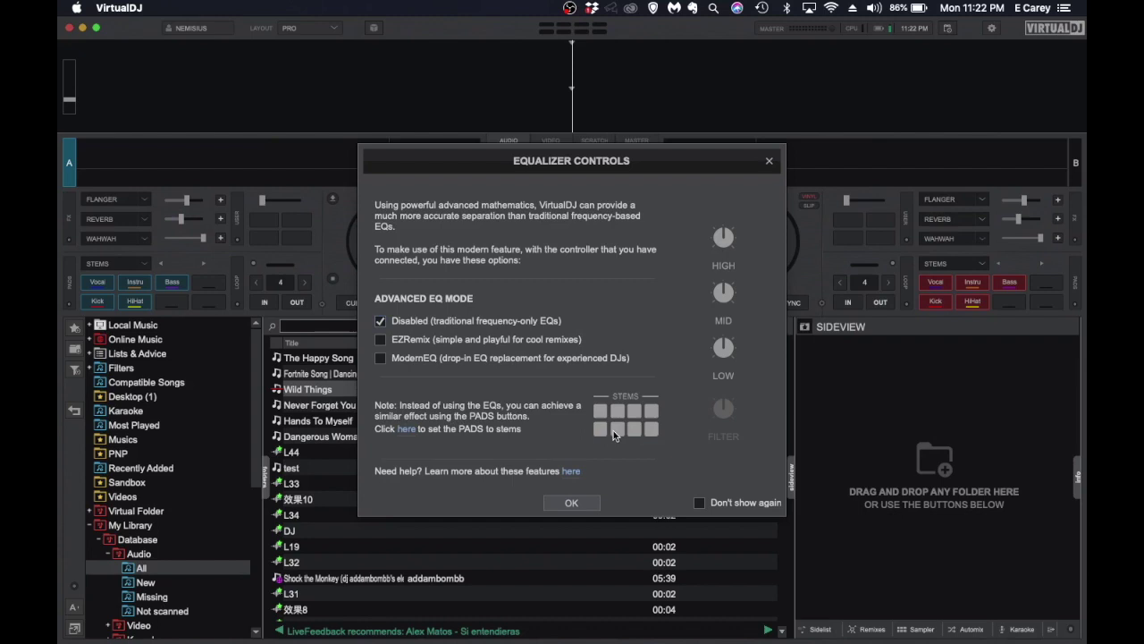
left_click(381, 340)
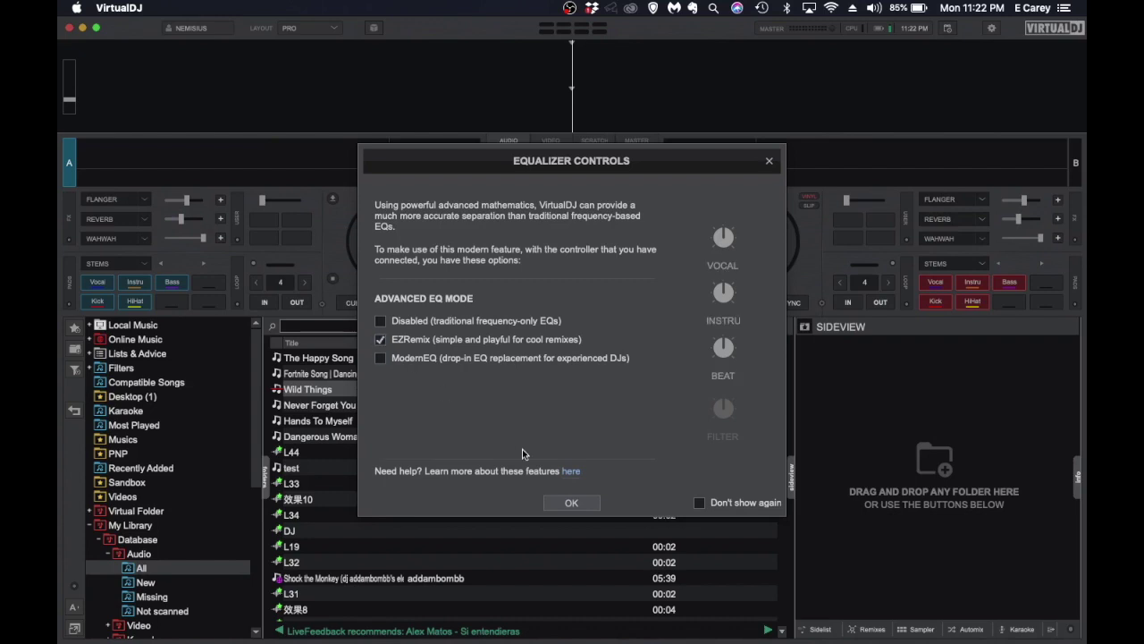
- Set deck 1's colour knob to Vocals, turned fully up, and switch its pads to 'stems'
left_click(572, 502)
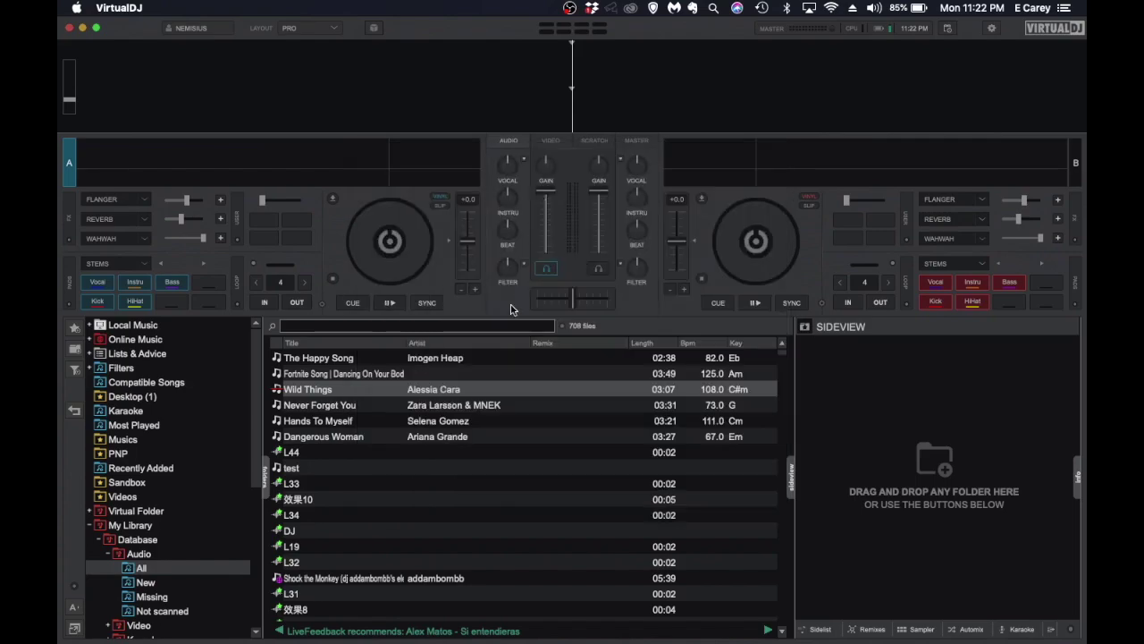
left_click(523, 263)
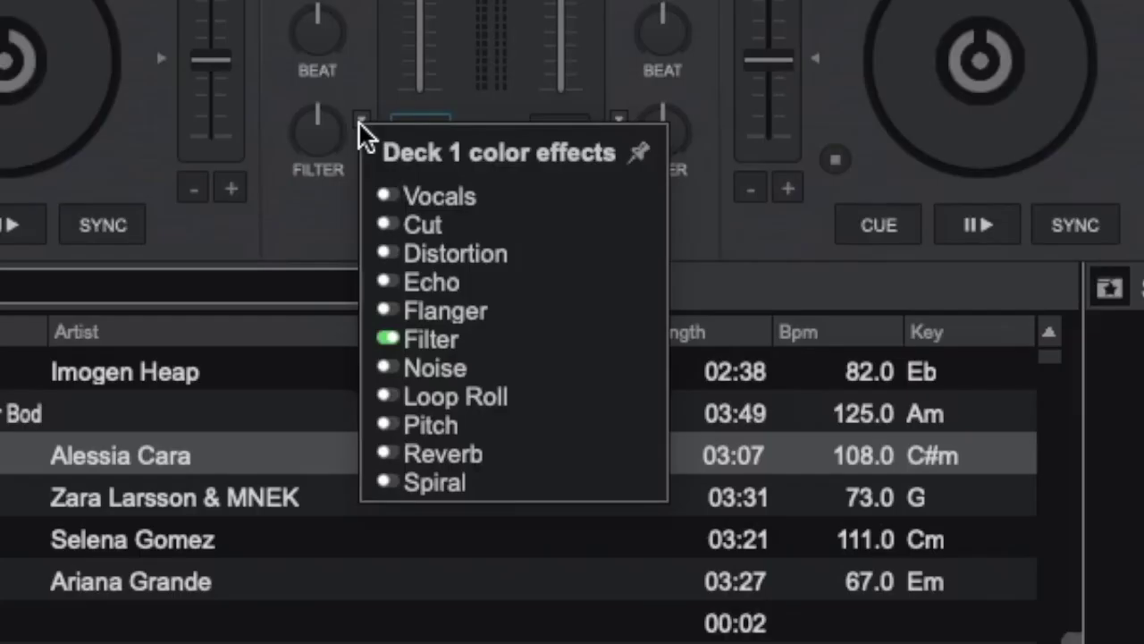
left_click(398, 201)
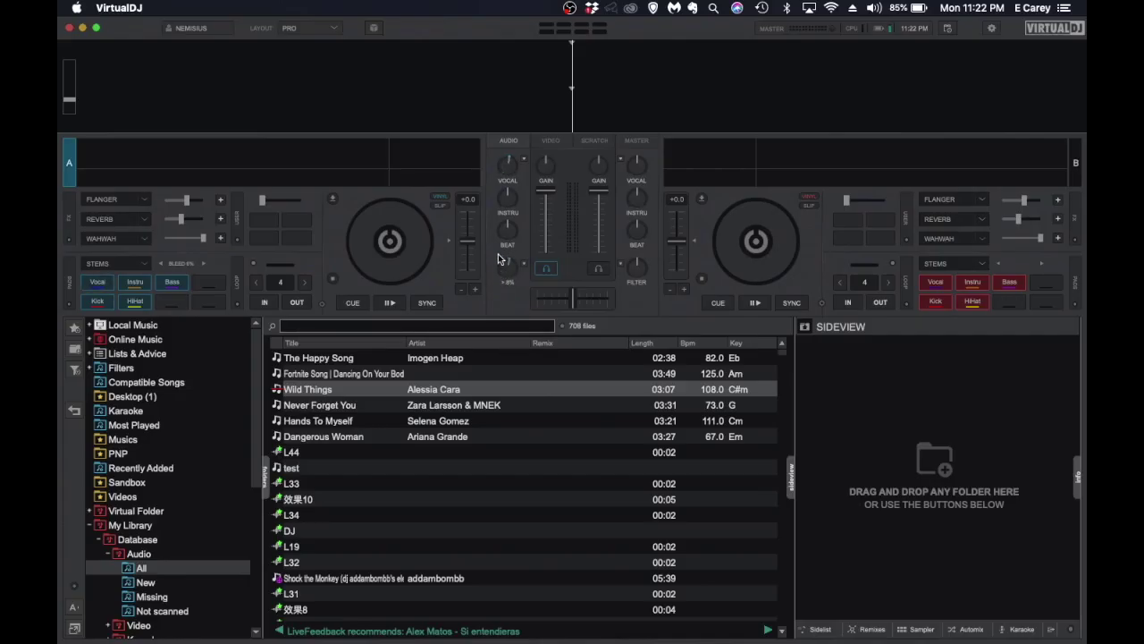
left_click_drag(498, 259, 521, 200)
left_click(143, 265)
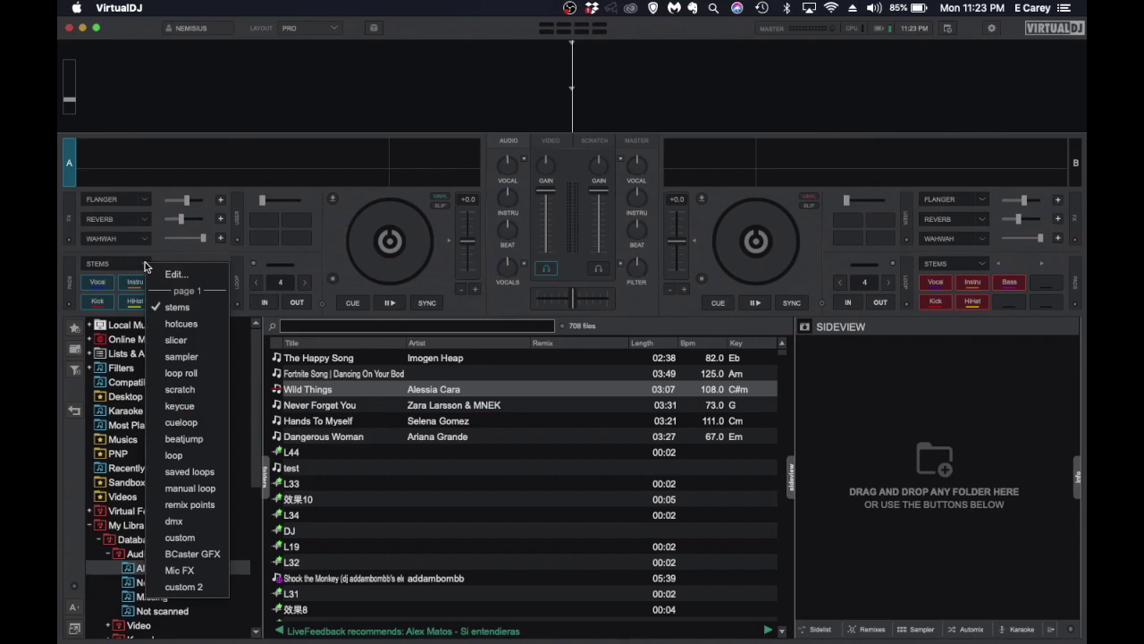
left_click(193, 309)
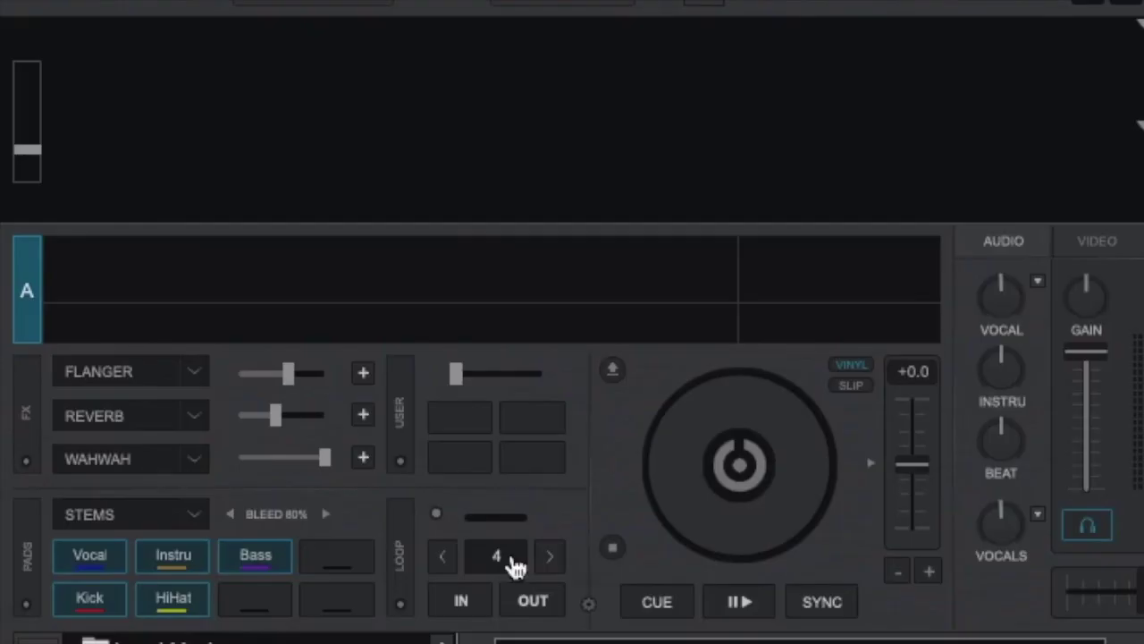
- Load Never Forget You onto deck A and sweep the VOCAL knob up, then back down
left_click_drag(517, 568, 424, 281)
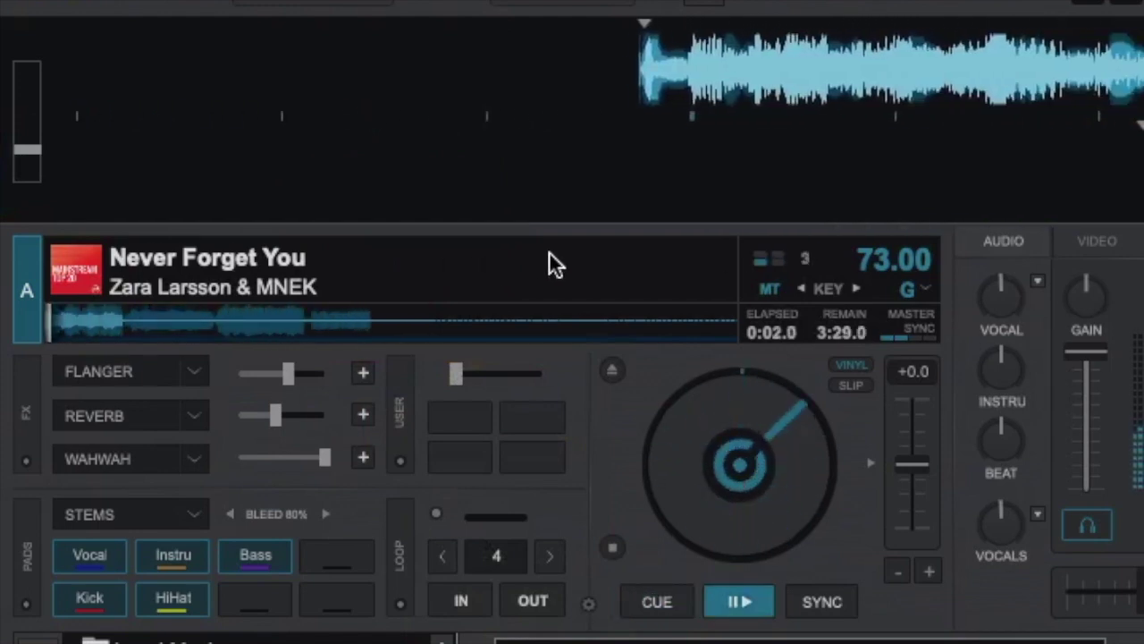
mouse_move(998, 298)
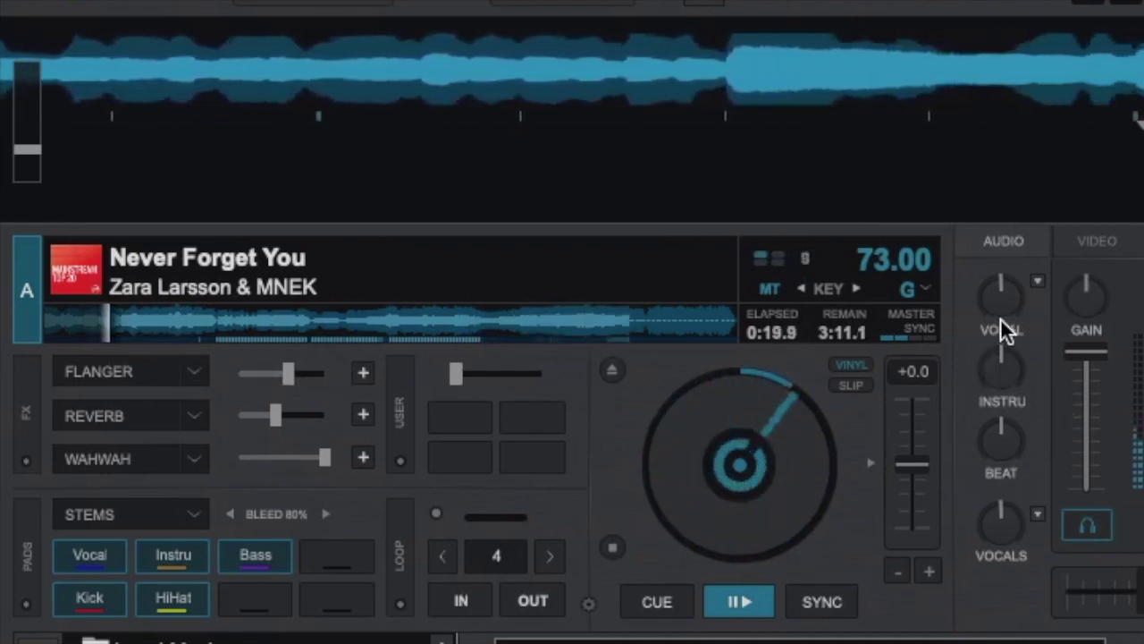
left_click_drag(1000, 294, 1024, 468)
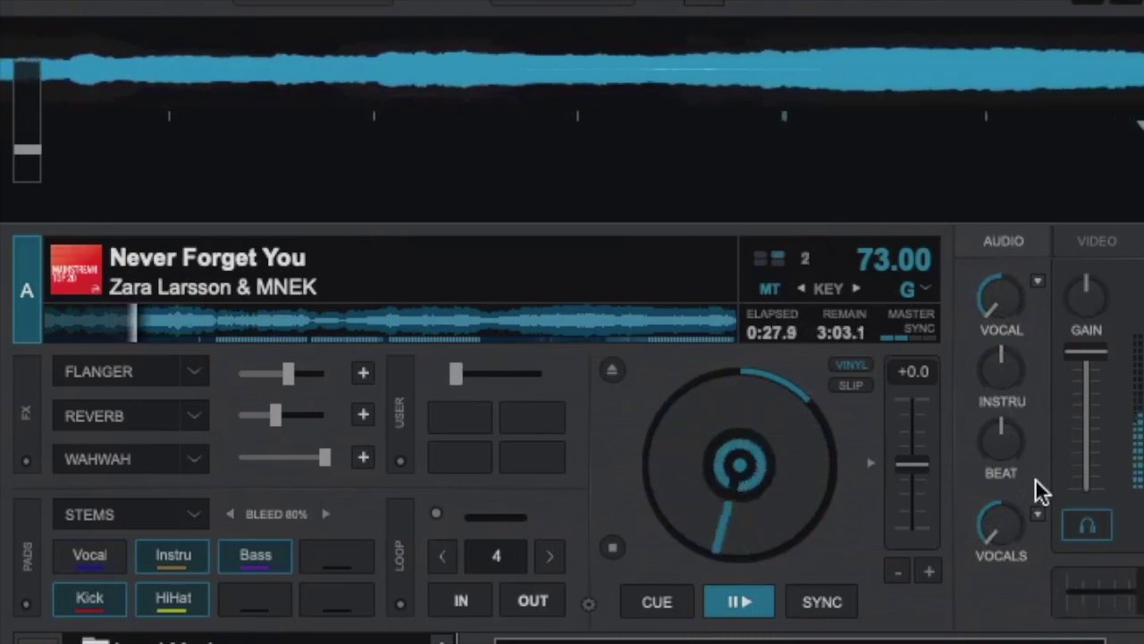
left_click_drag(996, 317, 1022, 8)
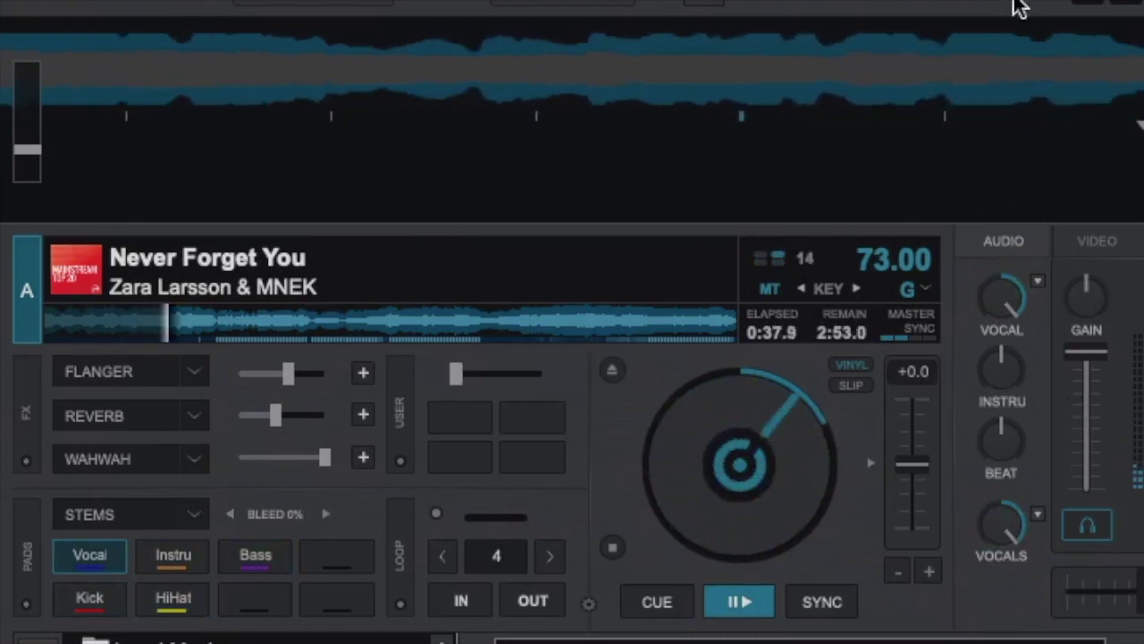
mouse_move(997, 299)
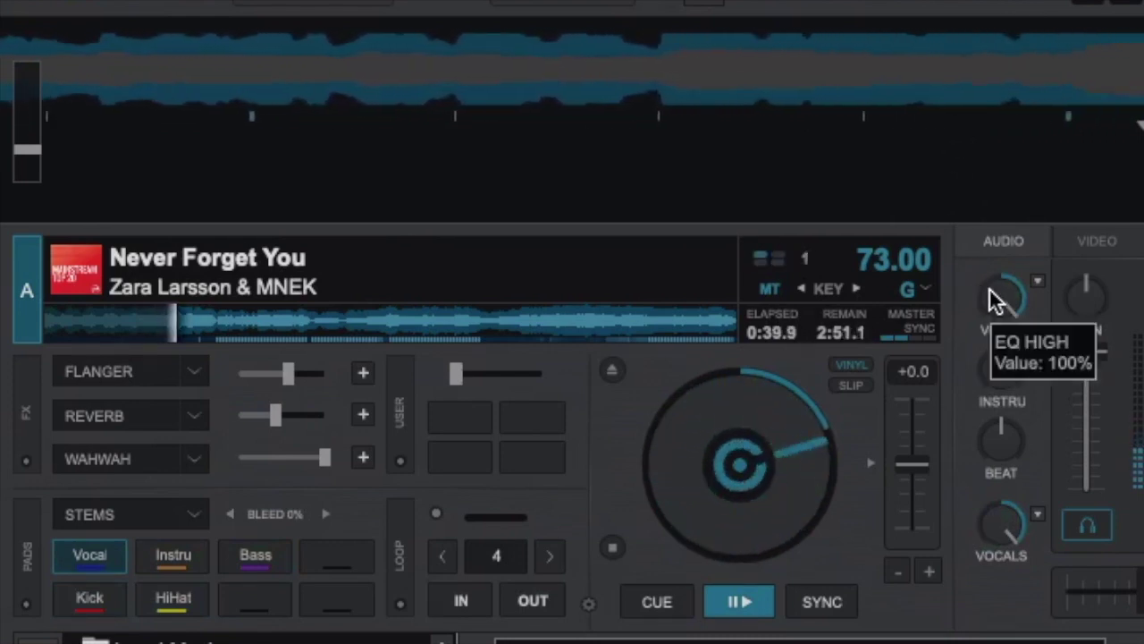
left_click_drag(997, 300, 1017, 452)
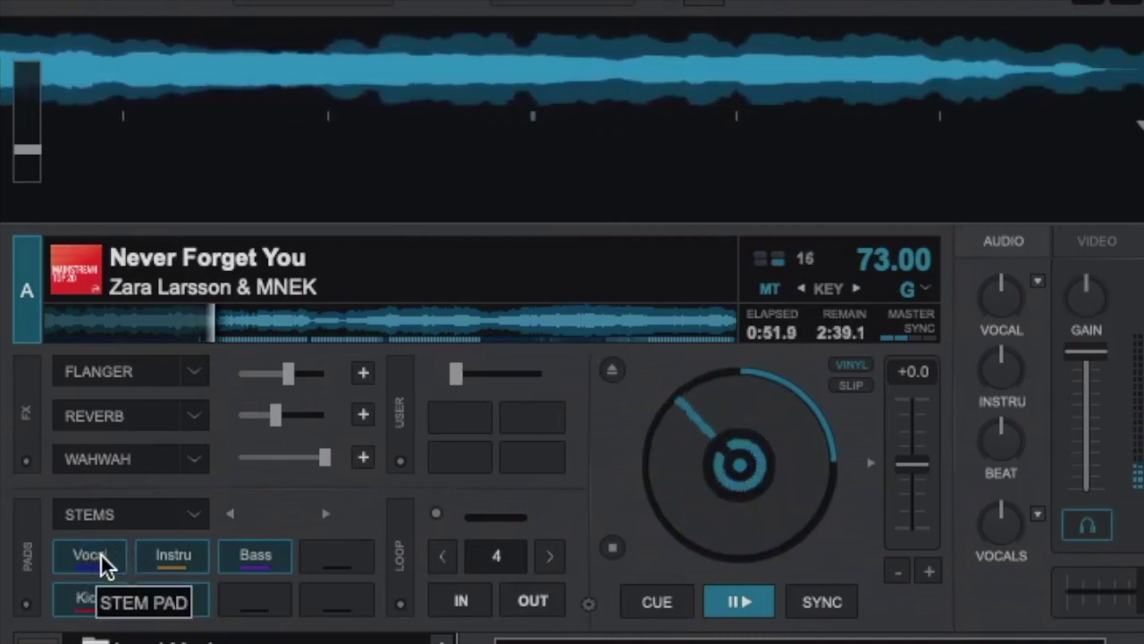
- Toggle the Instru, Bass, Kick and Vocal stem pads to solo bass plus vocals, then re-enable Instru
left_click(176, 555)
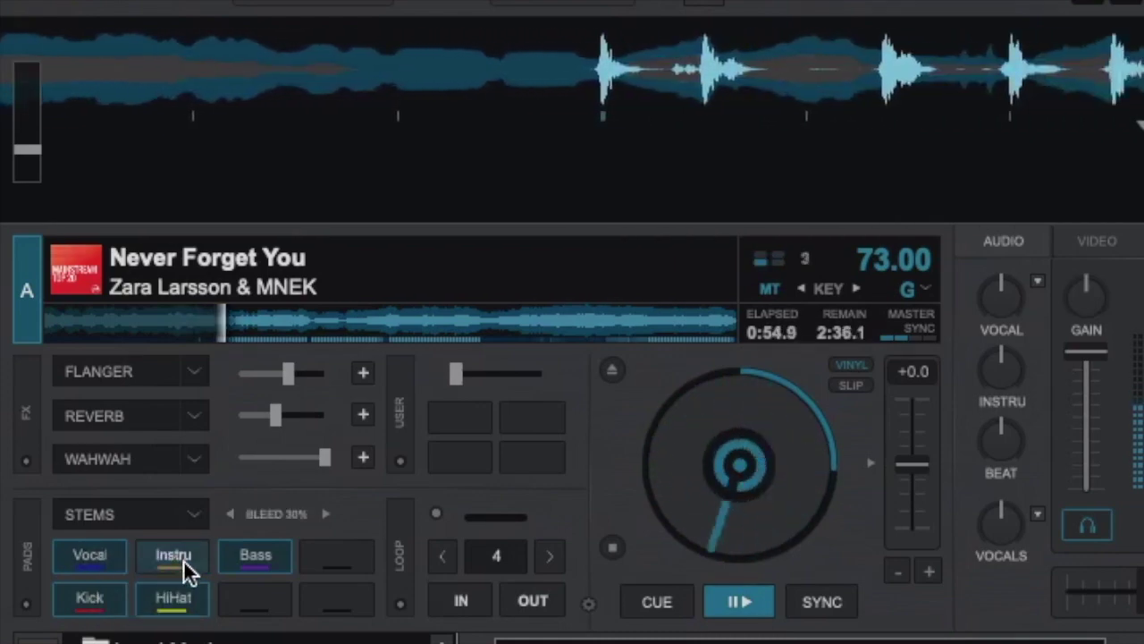
left_click(257, 553)
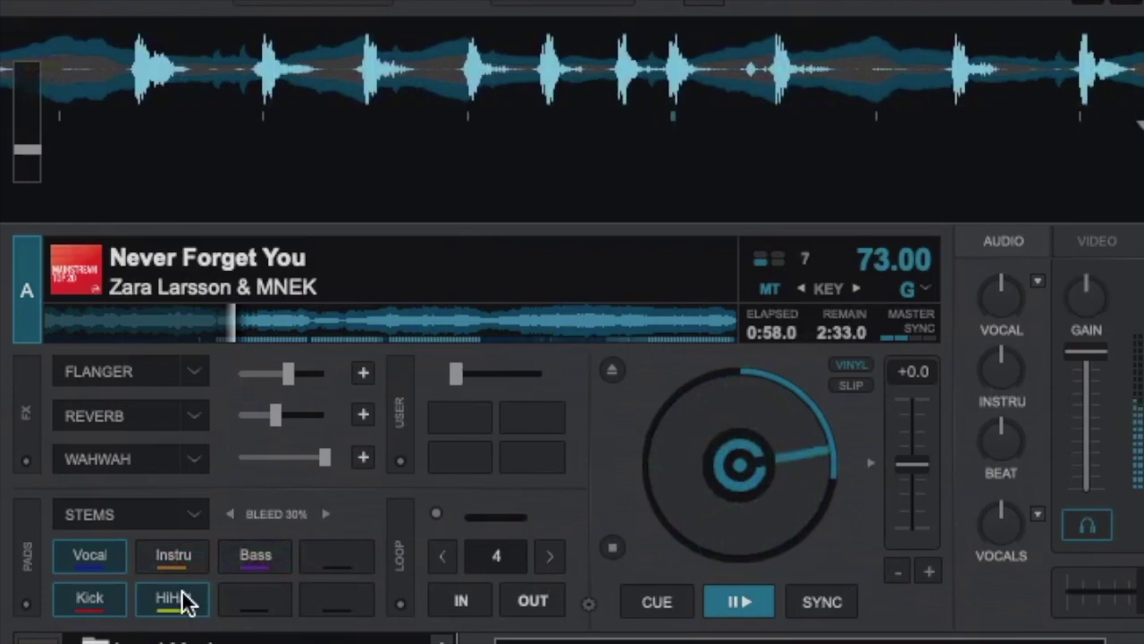
left_click(111, 593)
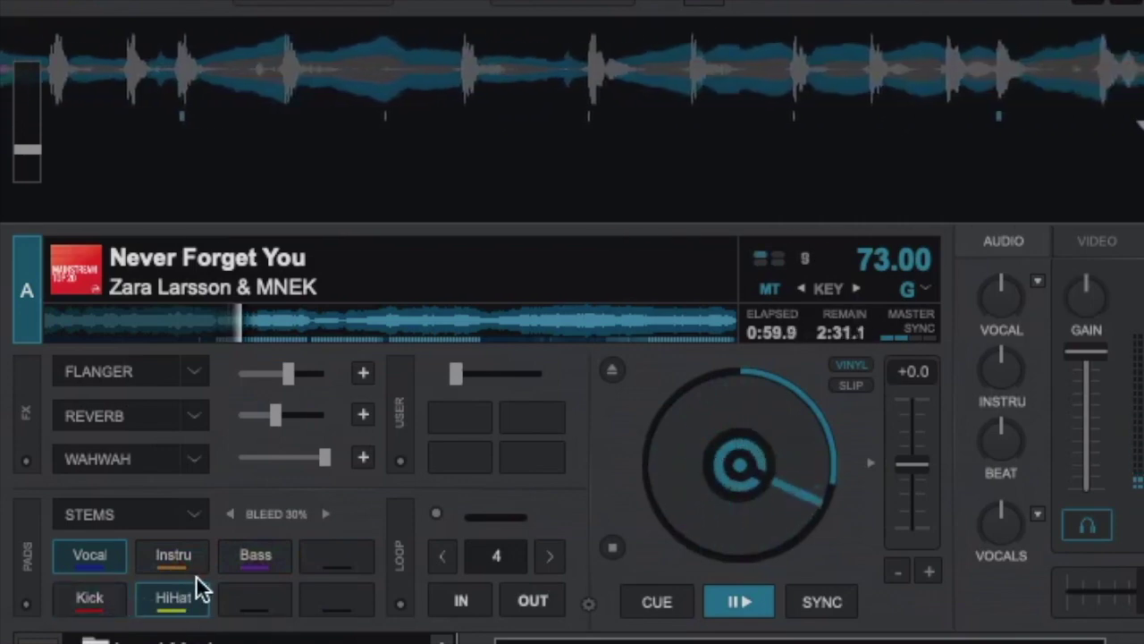
left_click(115, 556)
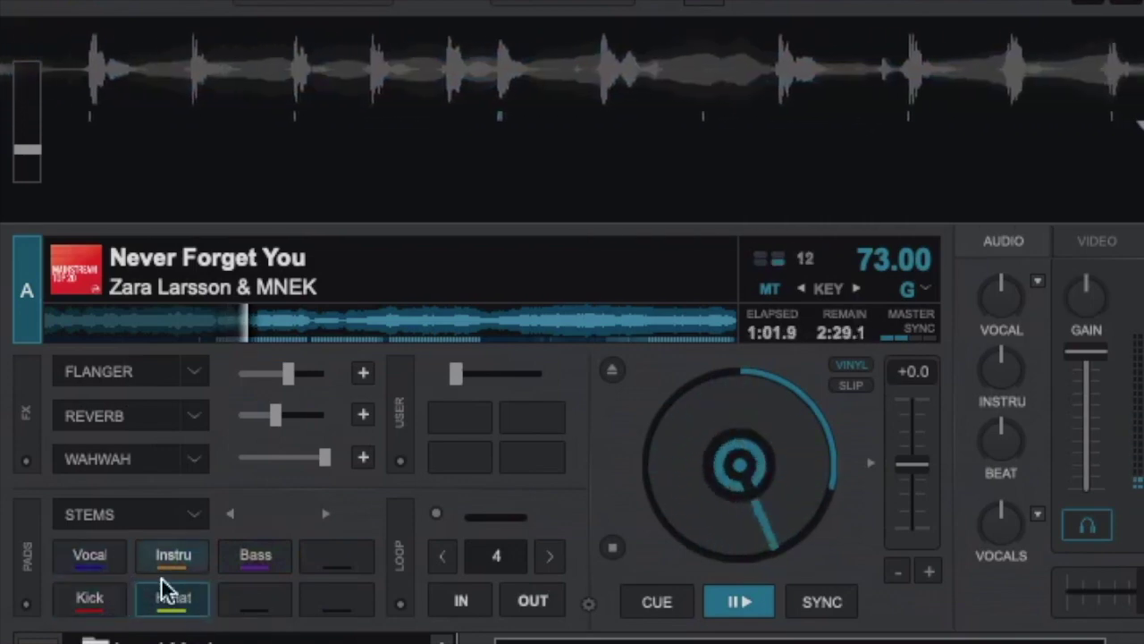
left_click(115, 606)
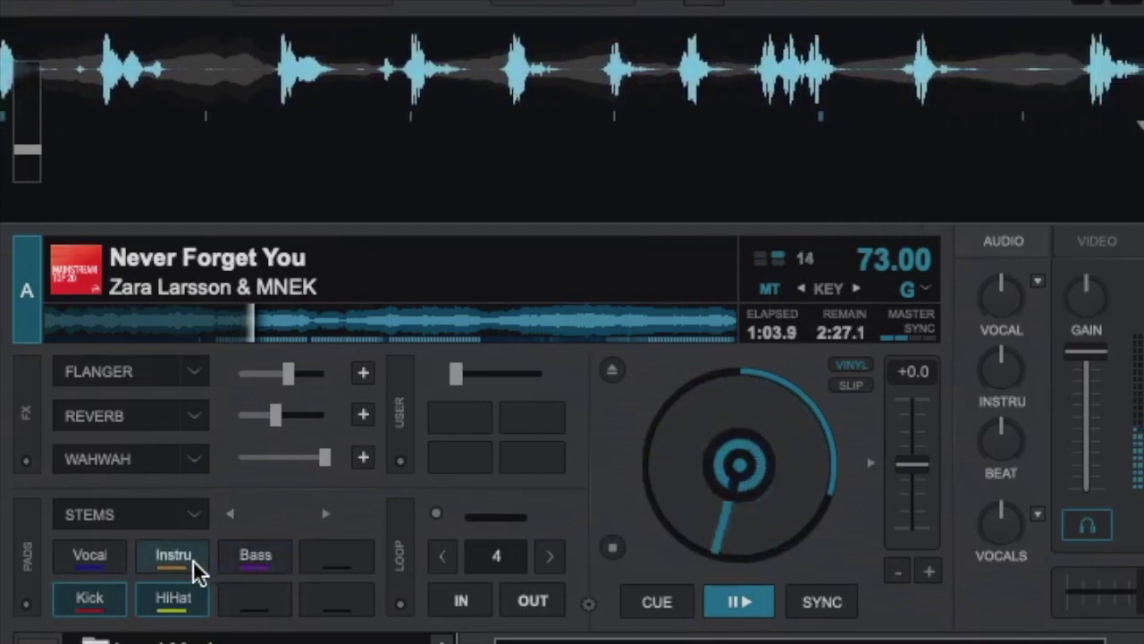
left_click(253, 558)
left_click(114, 561)
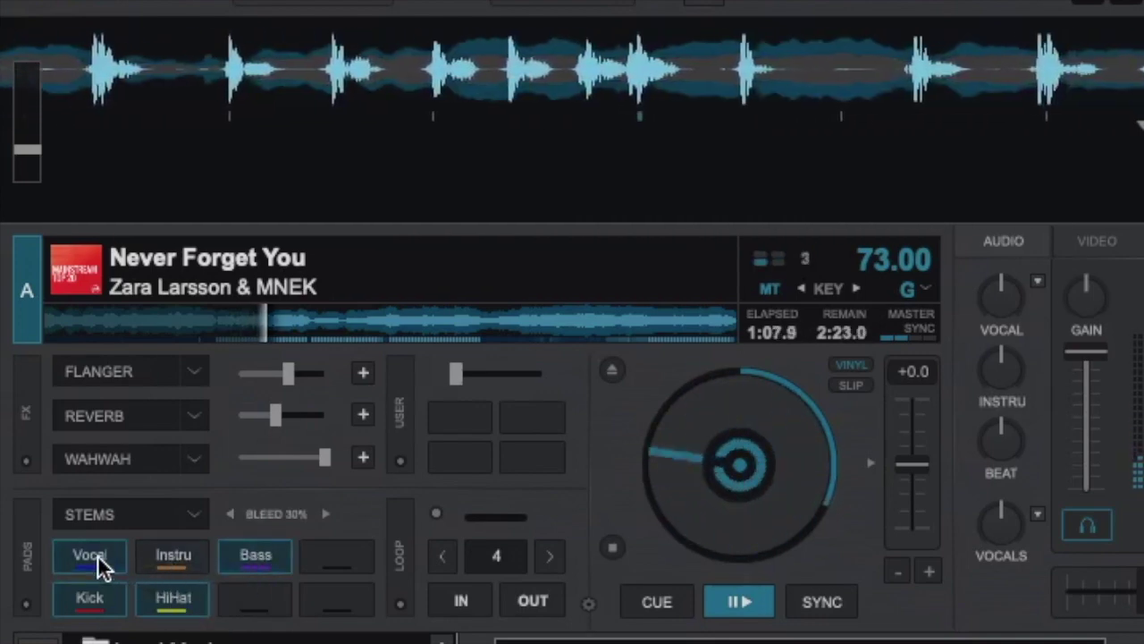
left_click(176, 556)
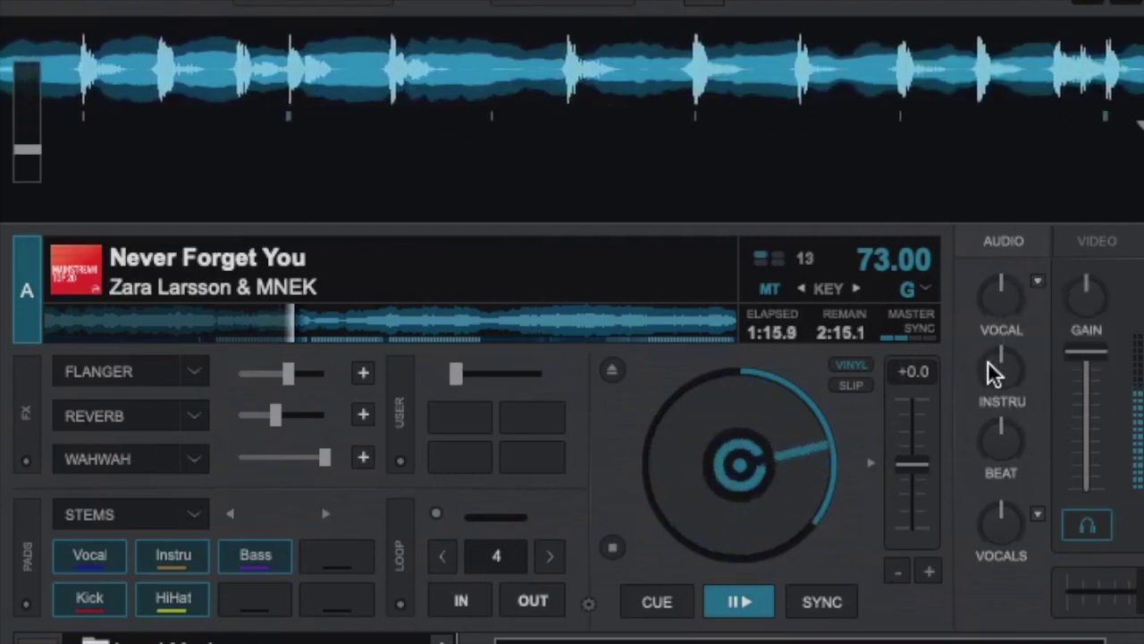
- Turn the INSTRU knob down, then sweep BEAT down, fully up and back to centre
left_click_drag(992, 371, 997, 412)
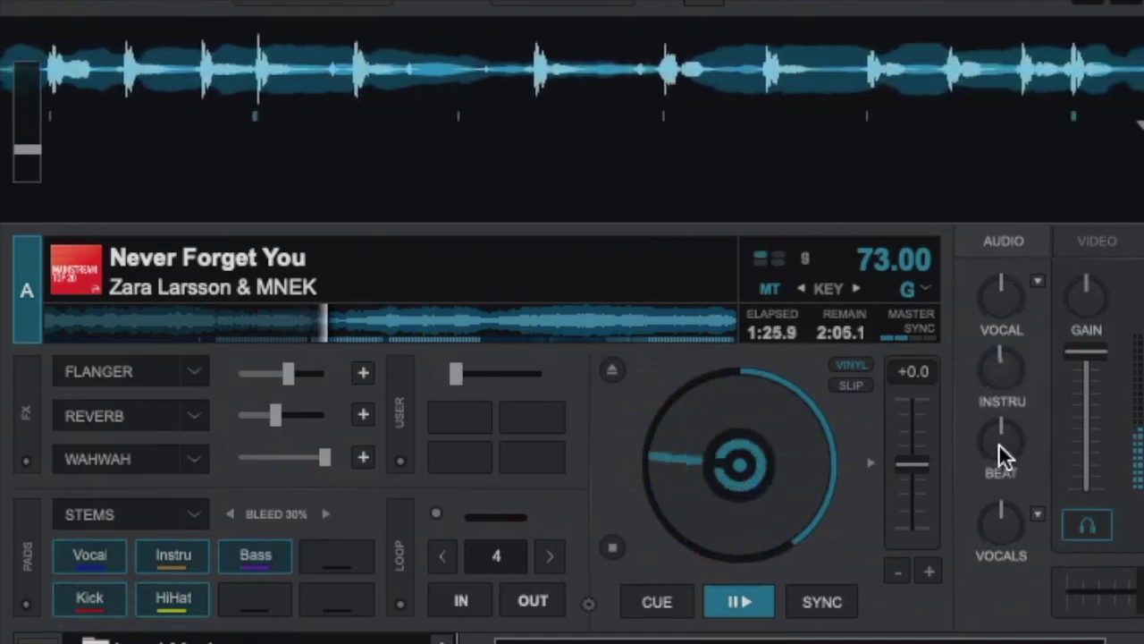
left_click_drag(999, 444, 996, 475)
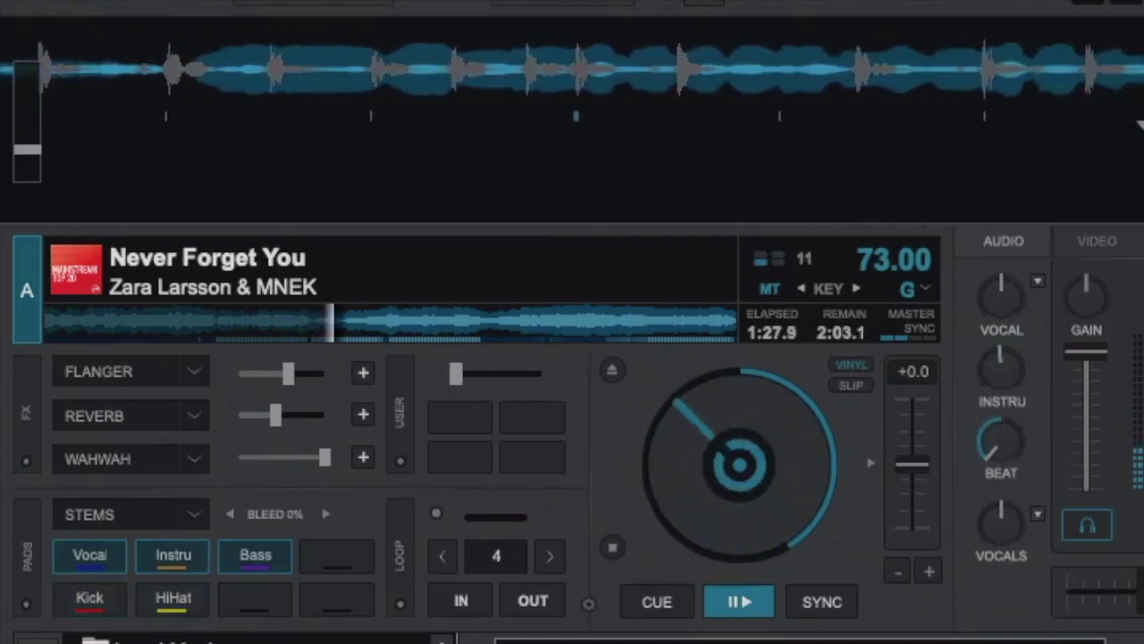
mouse_move(989, 320)
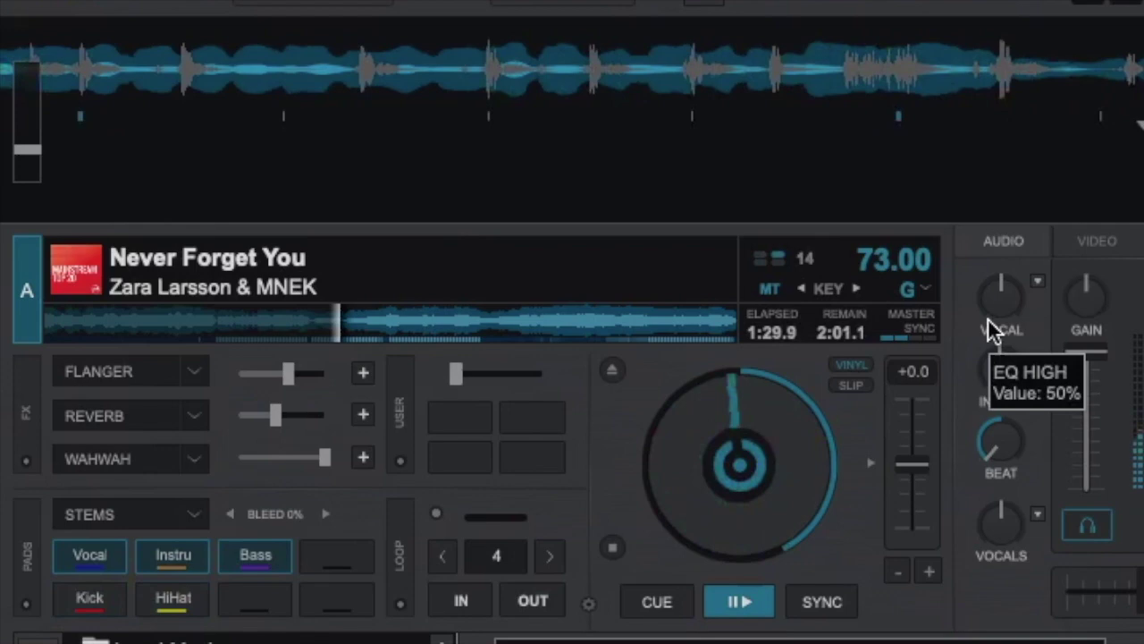
left_click_drag(991, 438, 1003, 124)
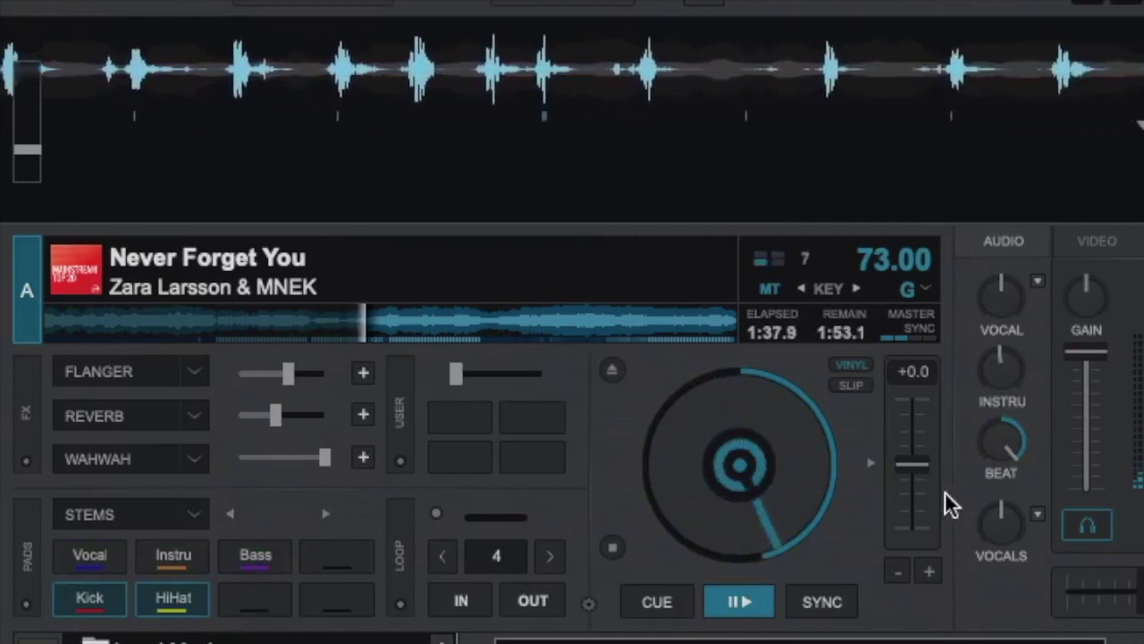
left_click_drag(991, 439, 984, 563)
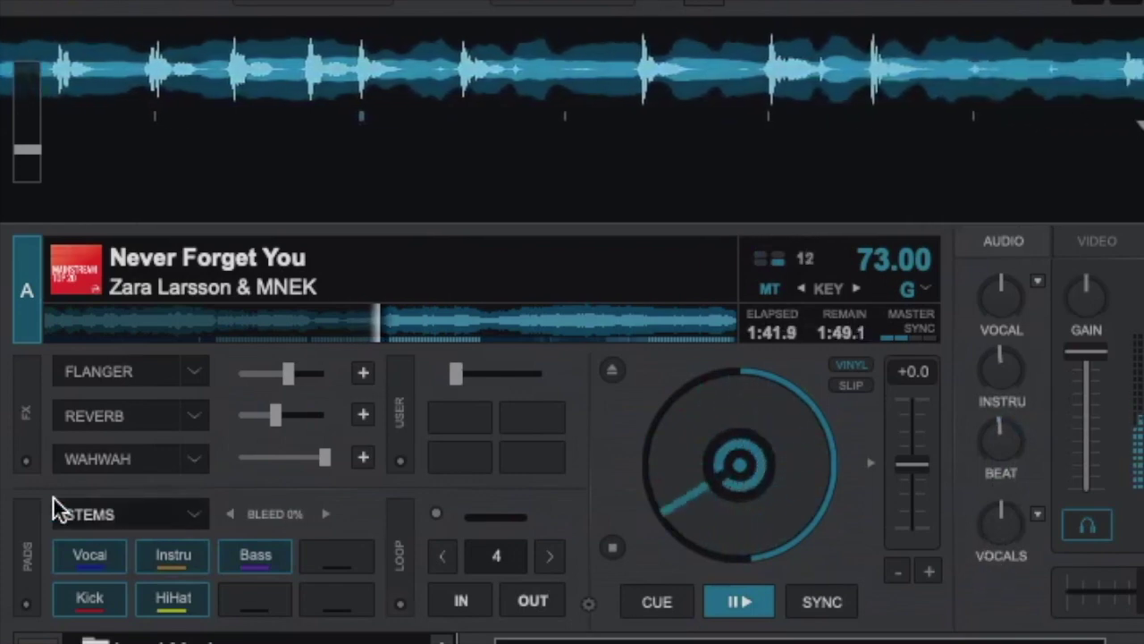
- Mute the Vocal, Instru and Bass pads, re-enable each, then raise the VOCAL knob
left_click(91, 558)
left_click(157, 554)
left_click(266, 548)
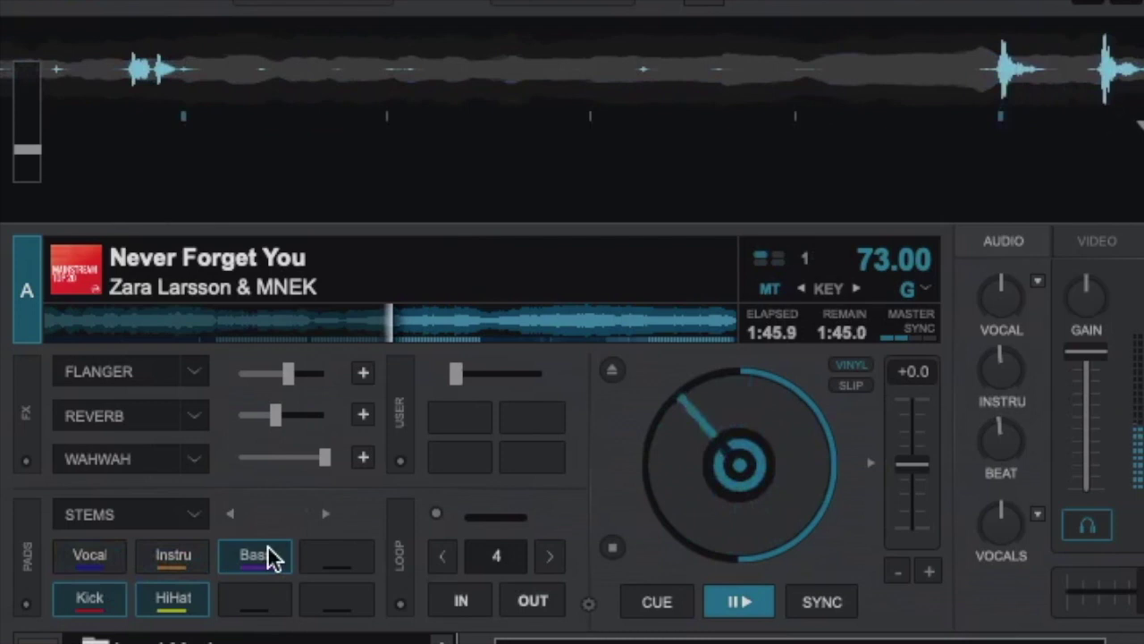
left_click(269, 553)
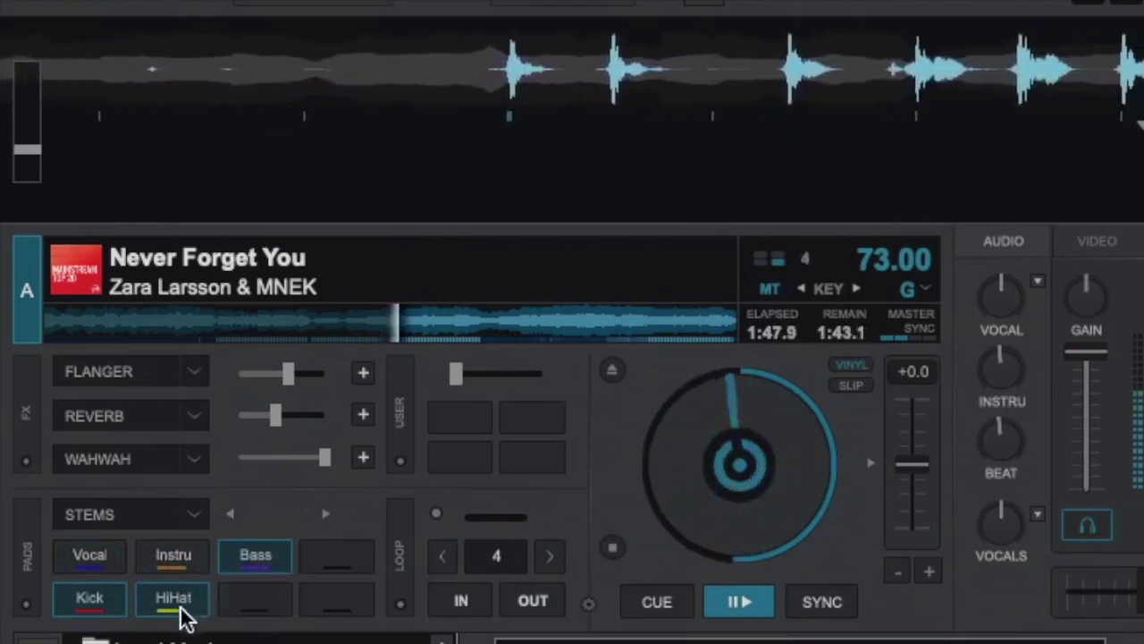
left_click(270, 559)
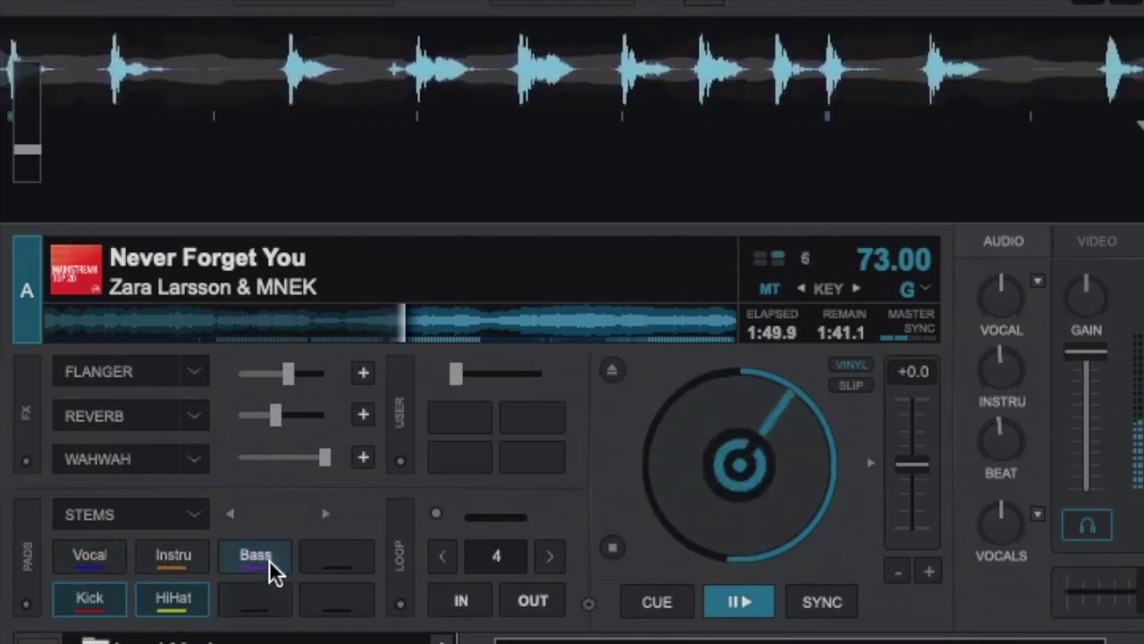
left_click(269, 558)
left_click(208, 568)
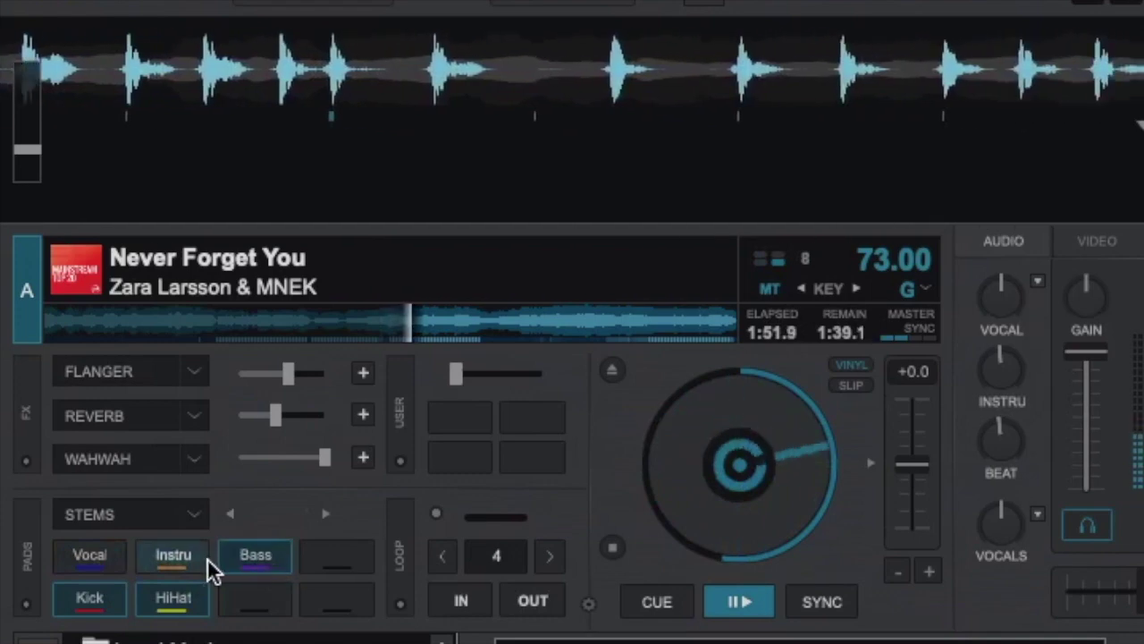
left_click(191, 556)
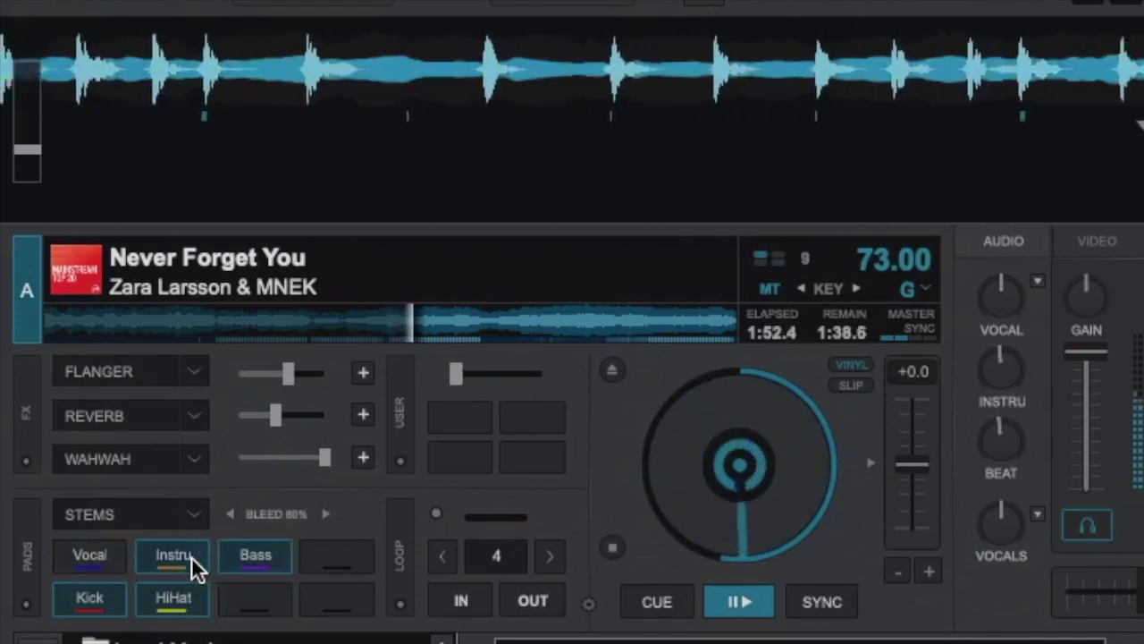
left_click(108, 554)
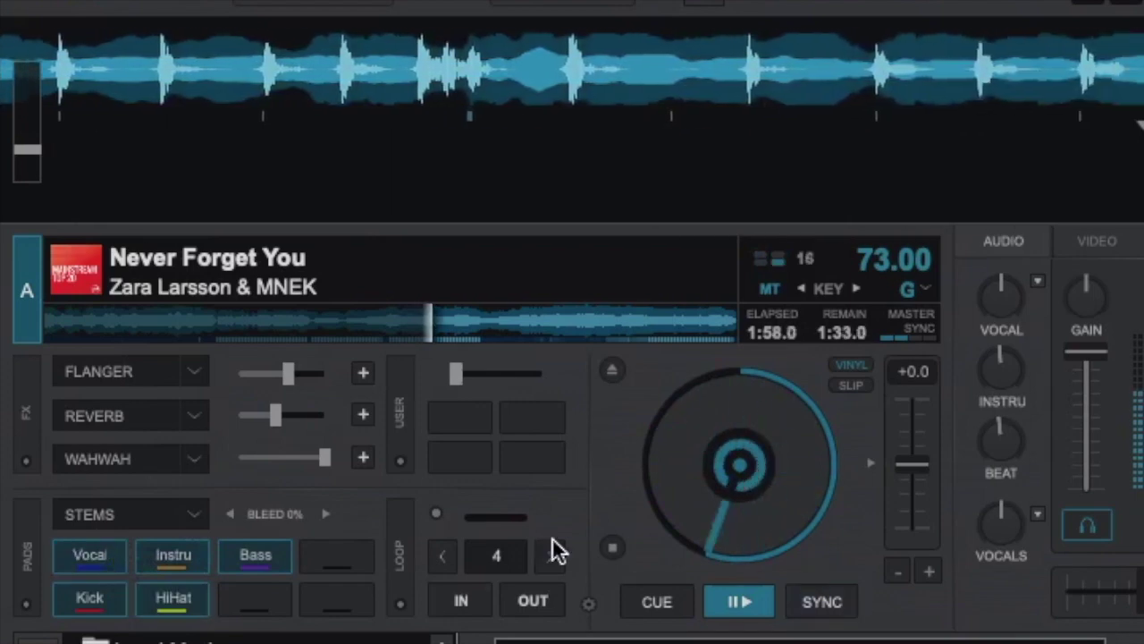
left_click_drag(1007, 300, 1013, 169)
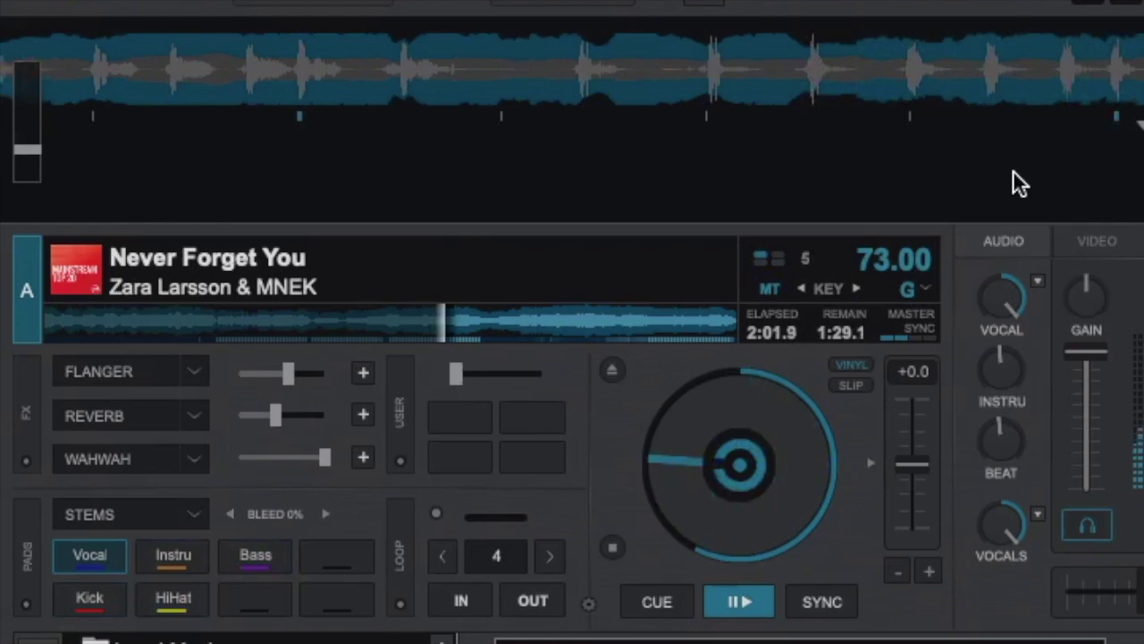
- Reset the VOCAL knob to centre and confirm Equalizer Controls with EZRemix still selected
double_click(1002, 289)
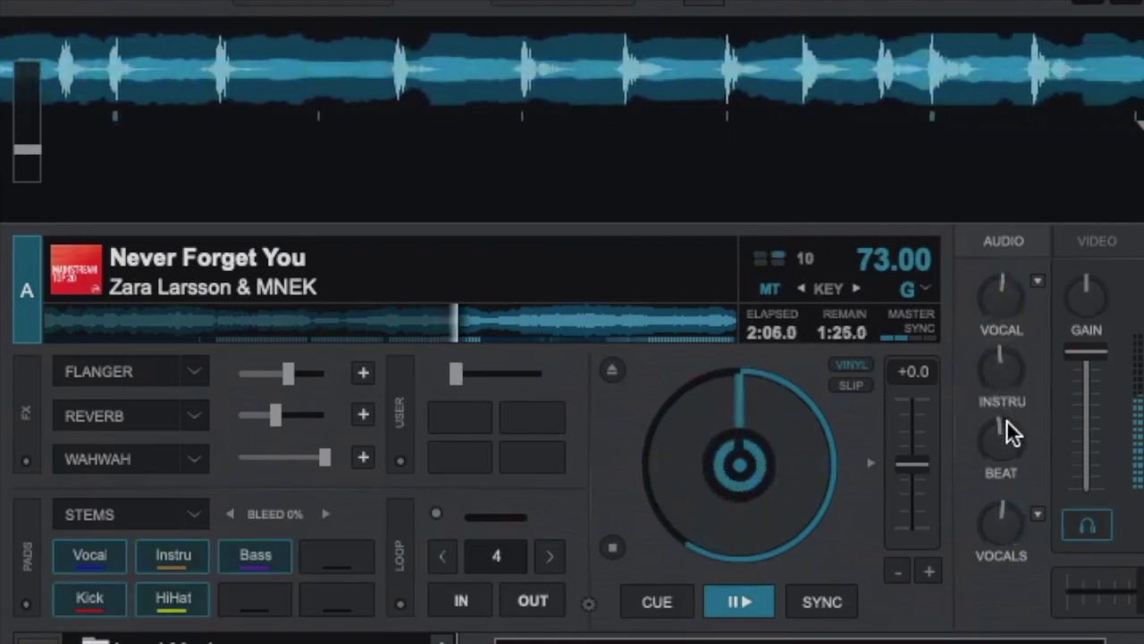
left_click(1037, 281)
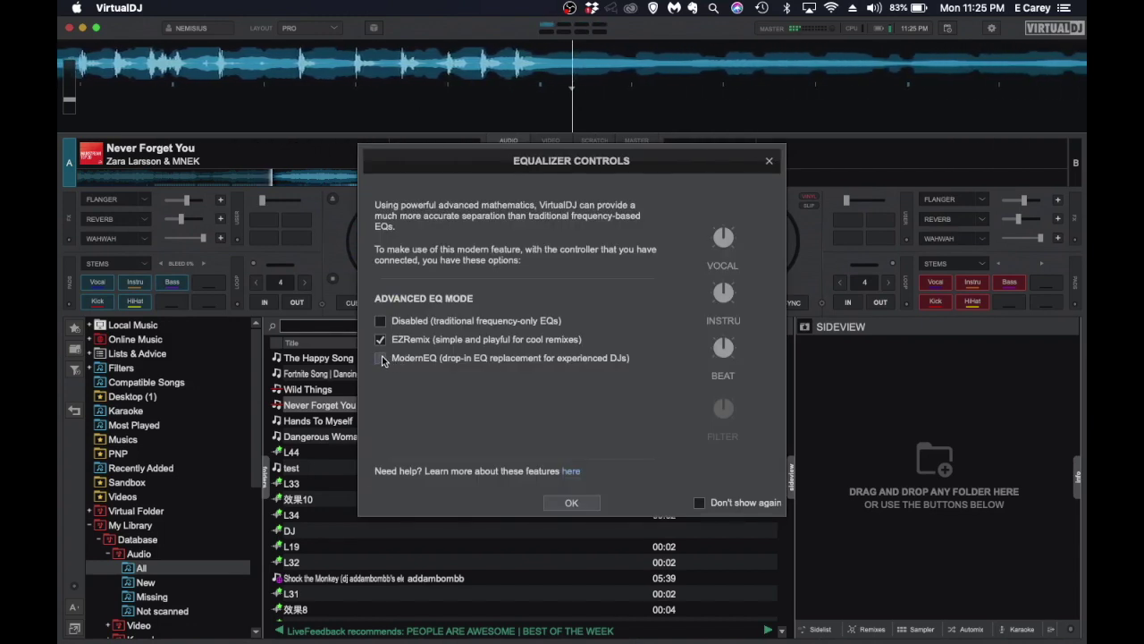
left_click(581, 503)
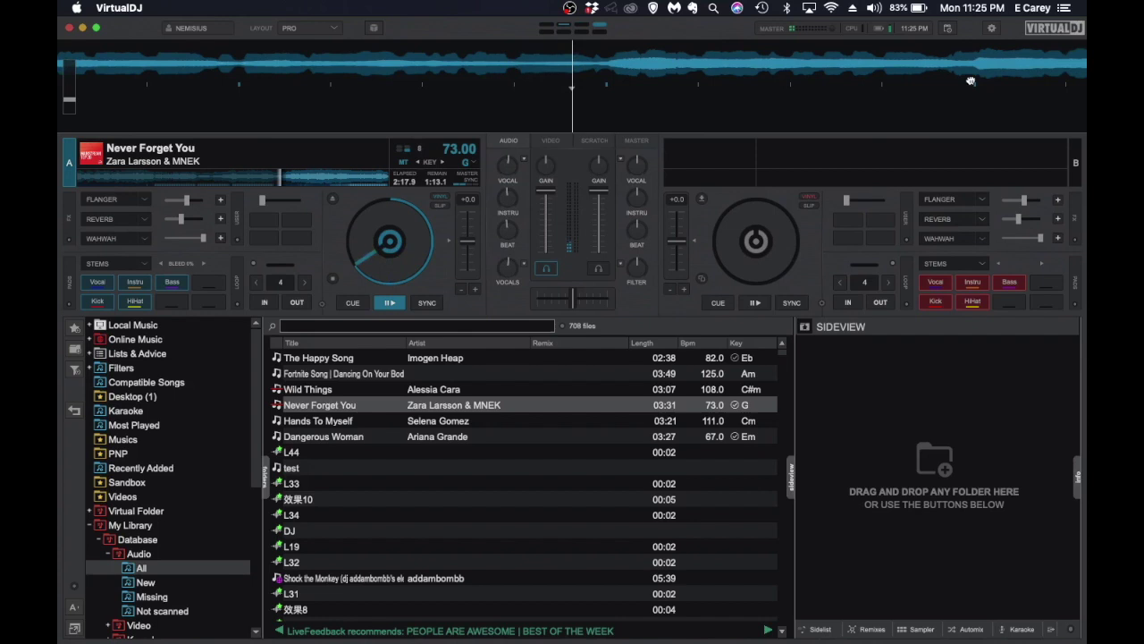
- Open Settings > Options and search 'stems' to list the stems-related options
left_click(992, 29)
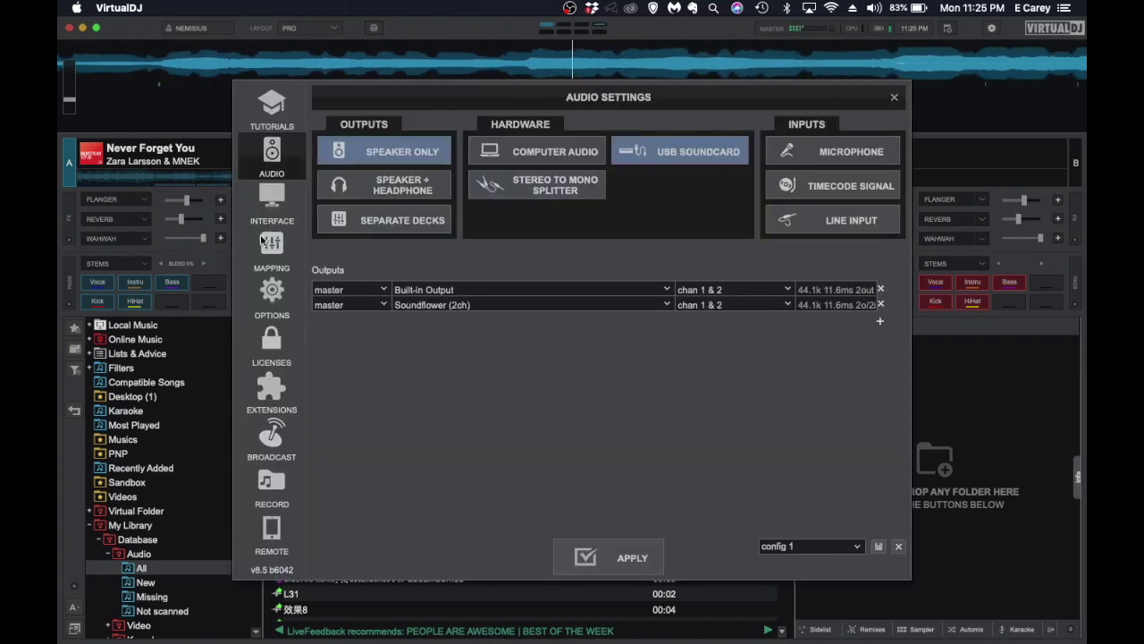
left_click(265, 244)
left_click(274, 289)
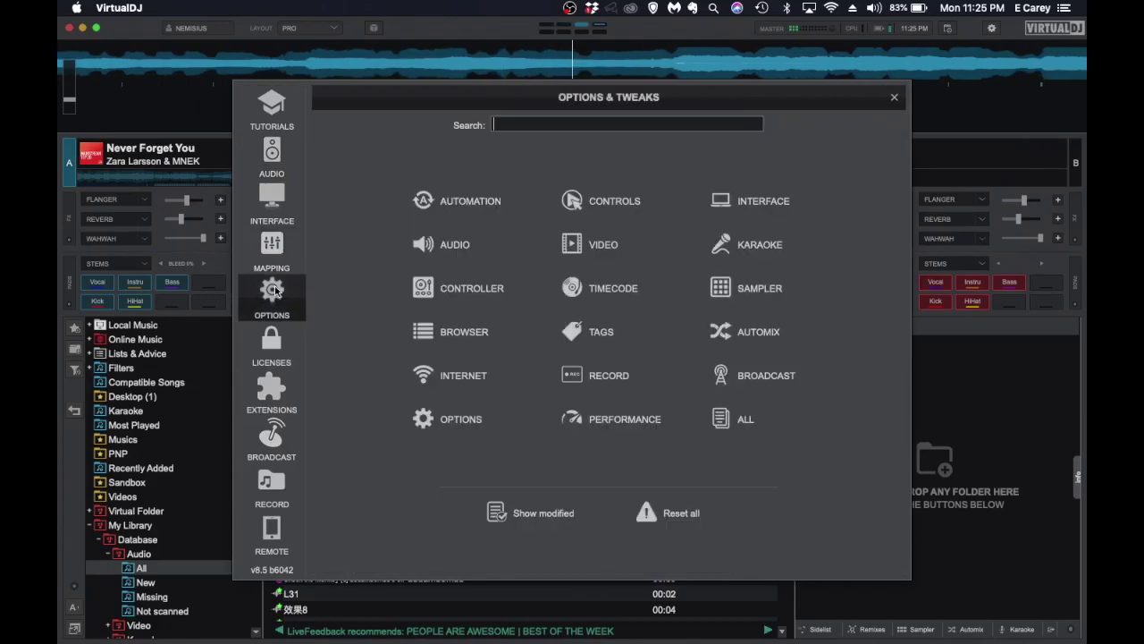
type("stems")
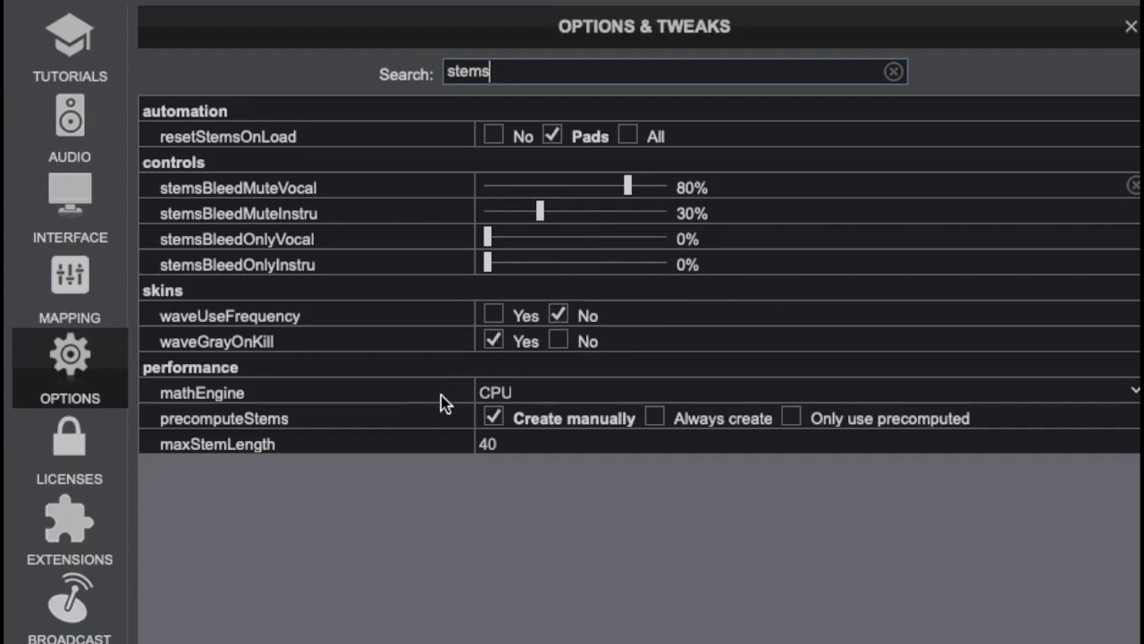
- Change the mathEngine option to CPU, then switch it to Disabled
left_click(504, 399)
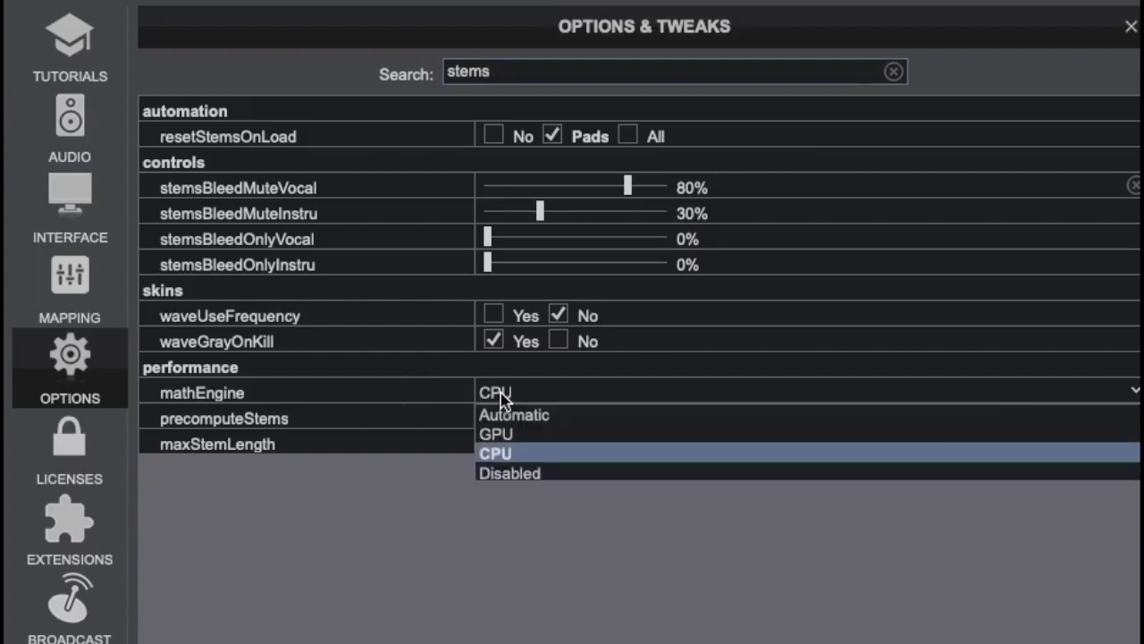
left_click(516, 454)
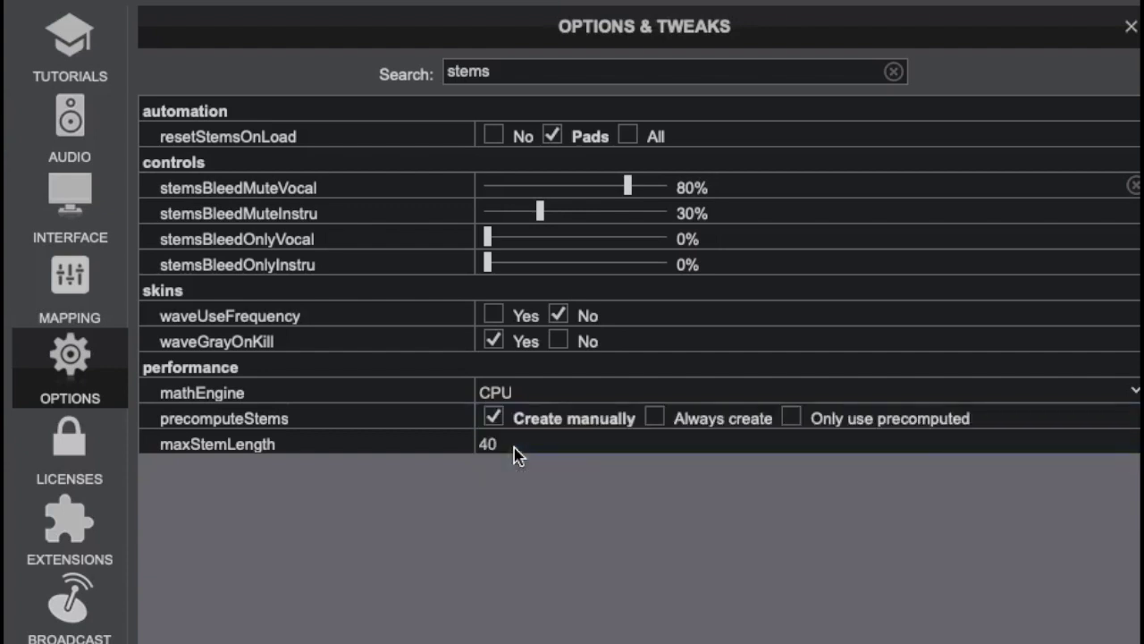
left_click(511, 395)
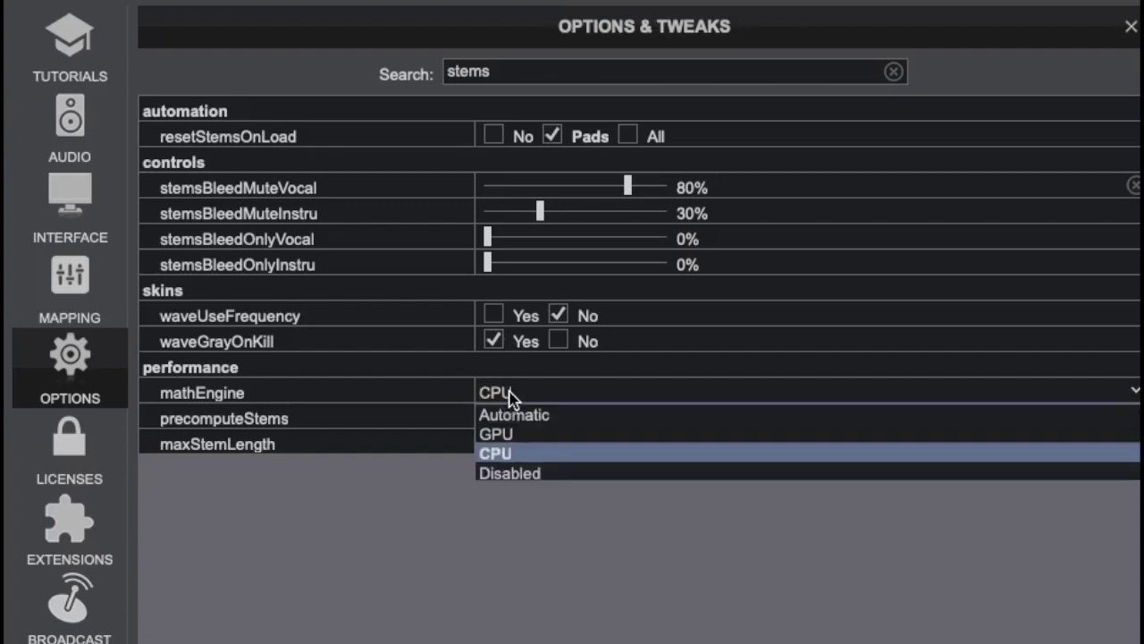
left_click(511, 474)
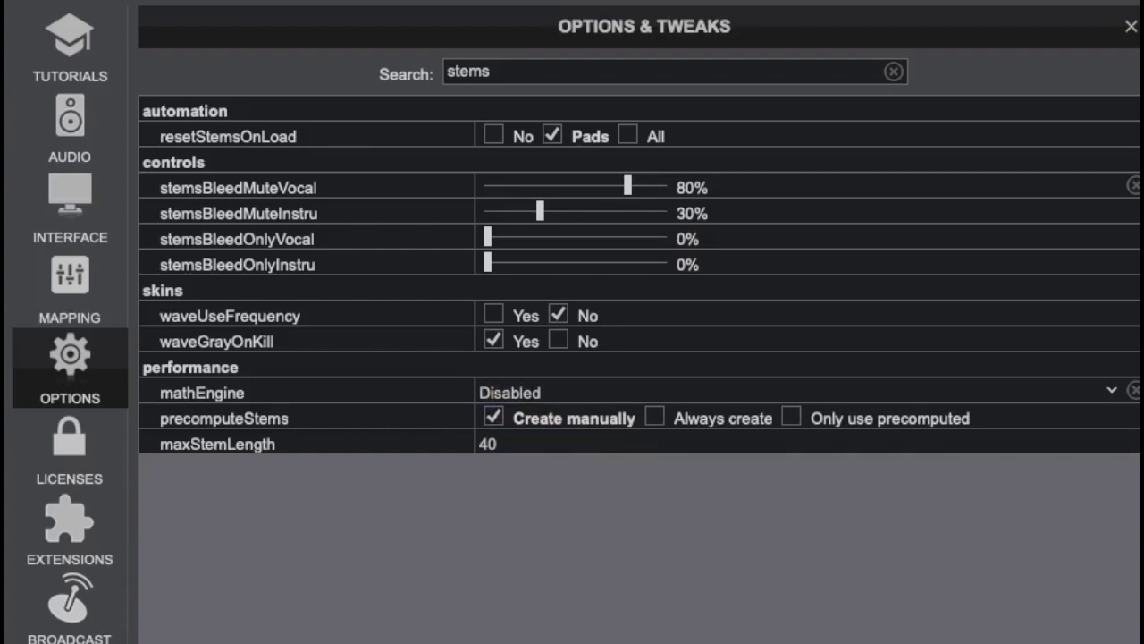
- Change the mathEngine setting from its dropdown back to CPU
left_click(511, 394)
left_click(516, 461)
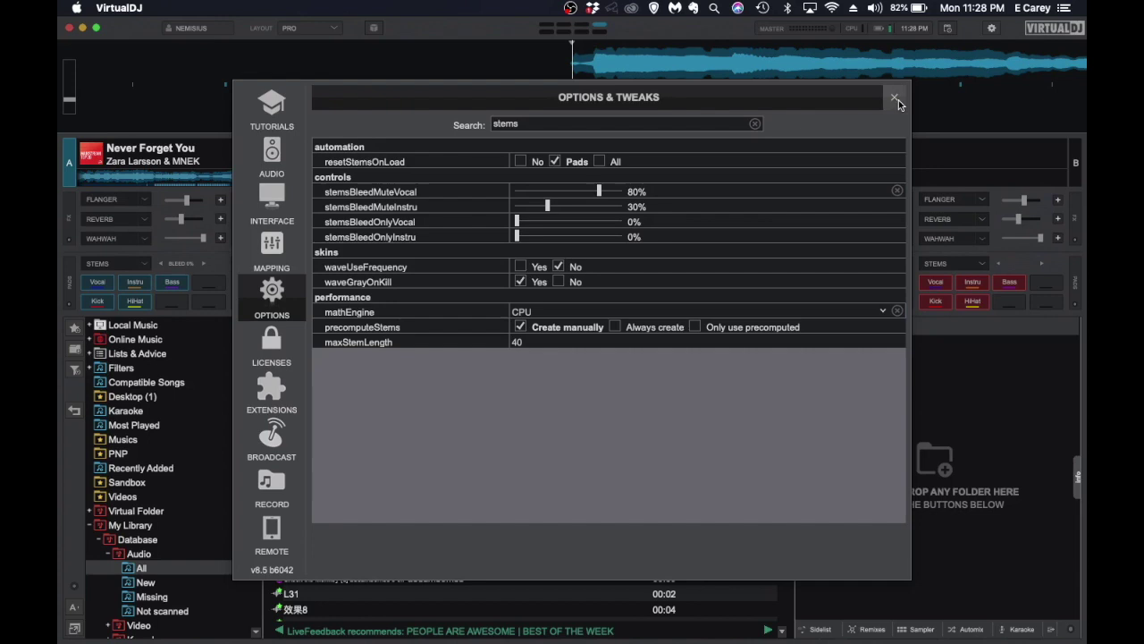
- Close the settings window and start precomputing stems for 'Hands To Myself' from the browser
left_click(894, 99)
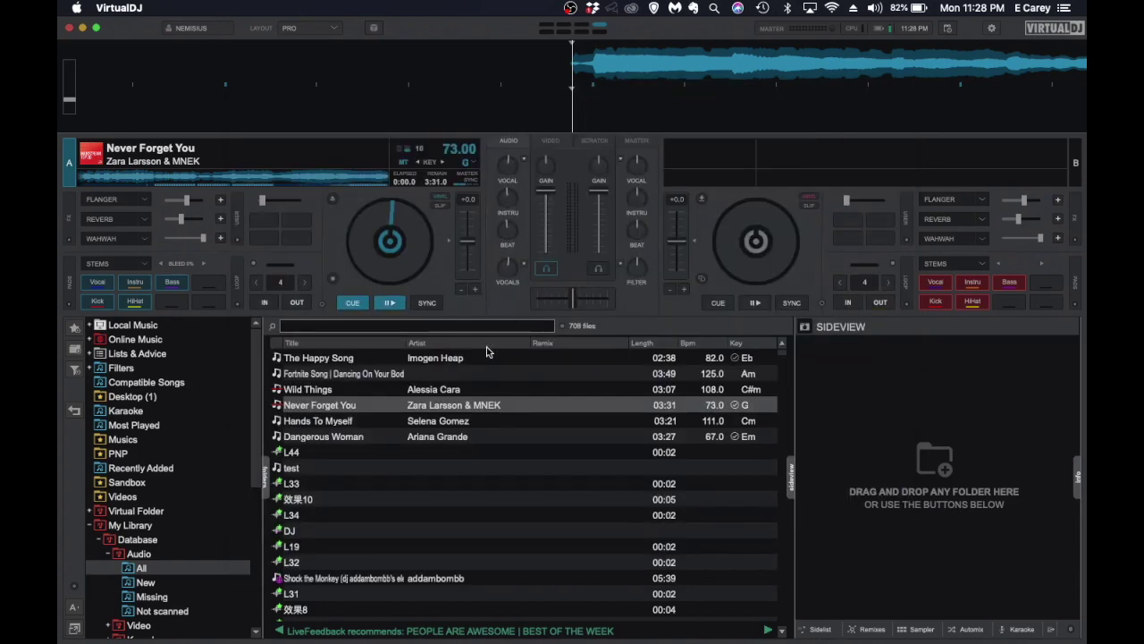
right_click(306, 422)
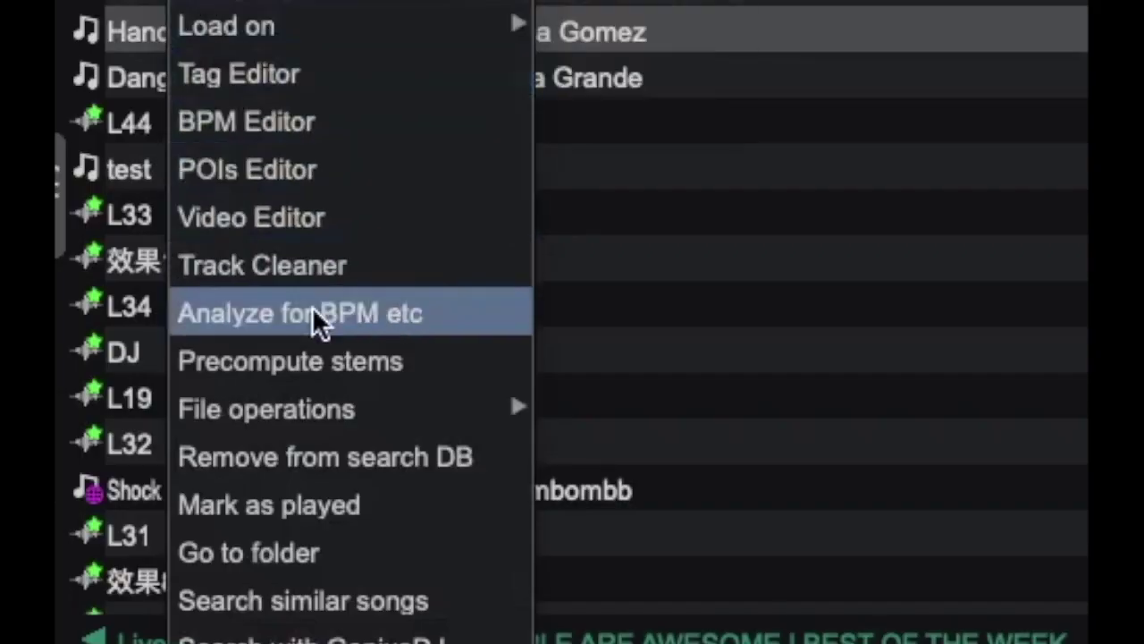
left_click(329, 371)
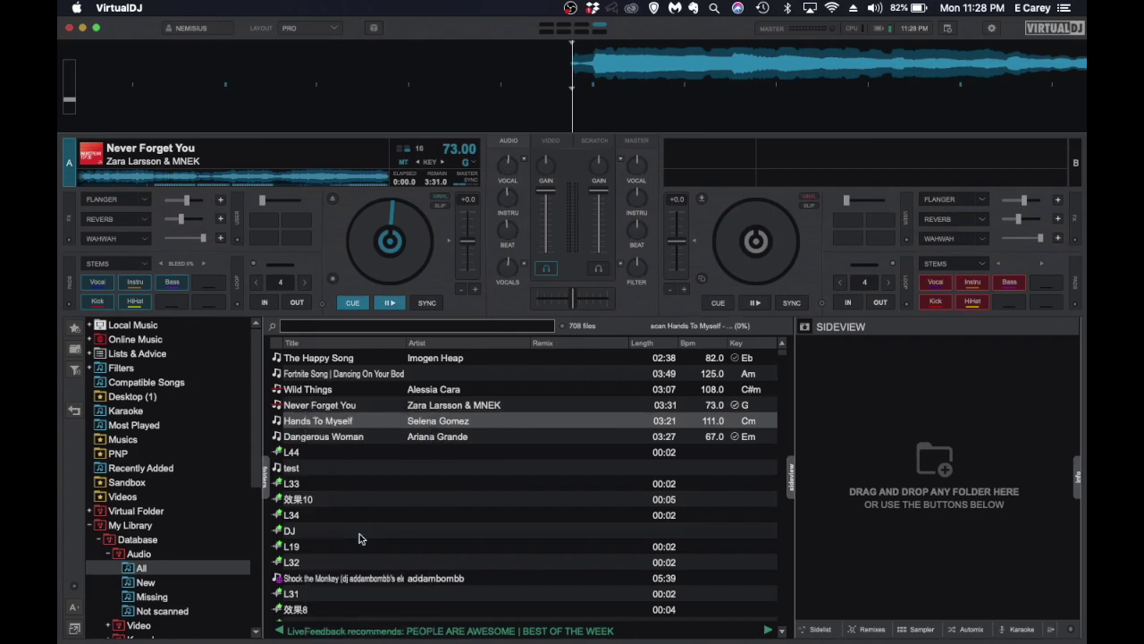